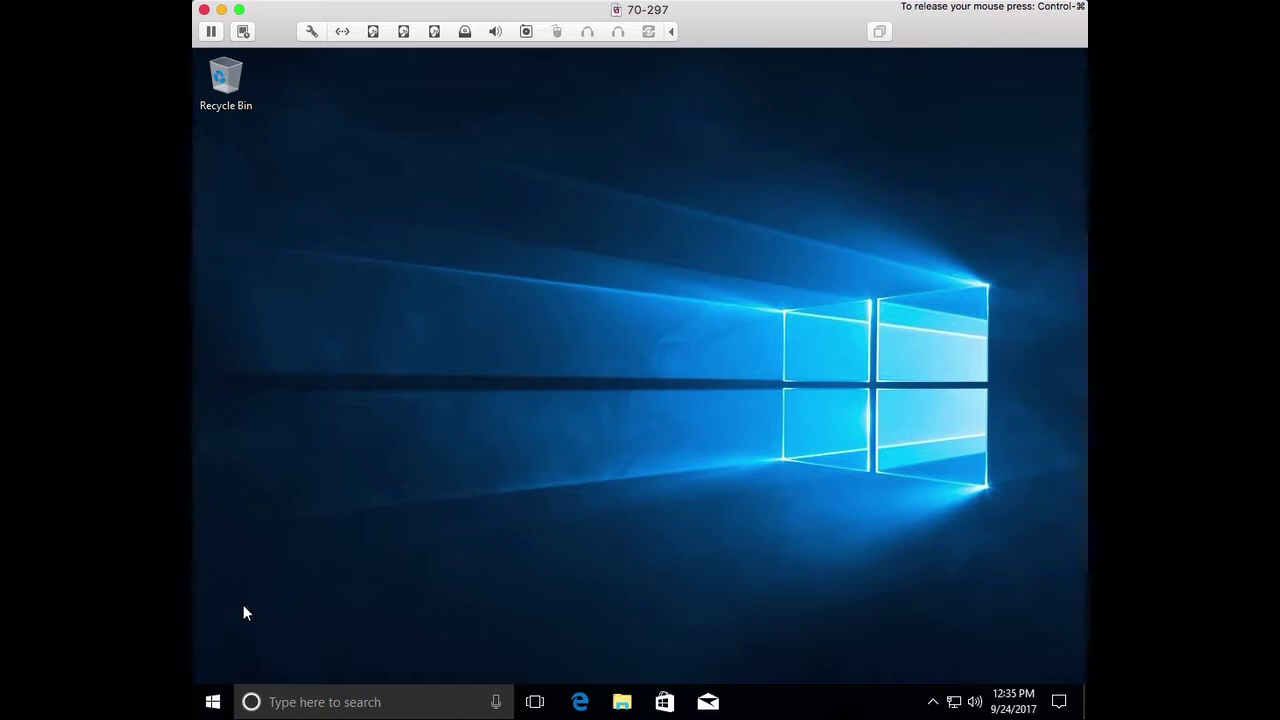
Open Disk Management in Computer Management and enlarge the graphical disk layout area.
{"action": "left_click", "coordinate": [213, 701]}
{"action": "type", "text": "com"}
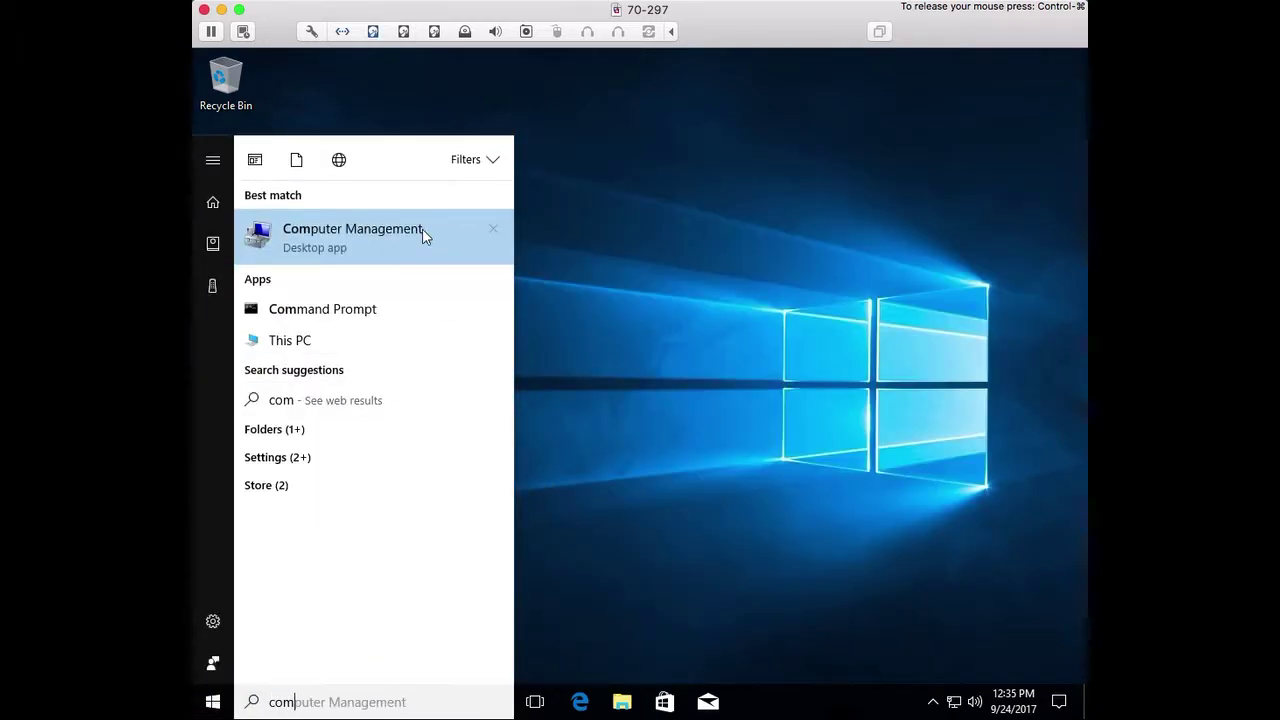
{"action": "left_click", "coordinate": [422, 230]}
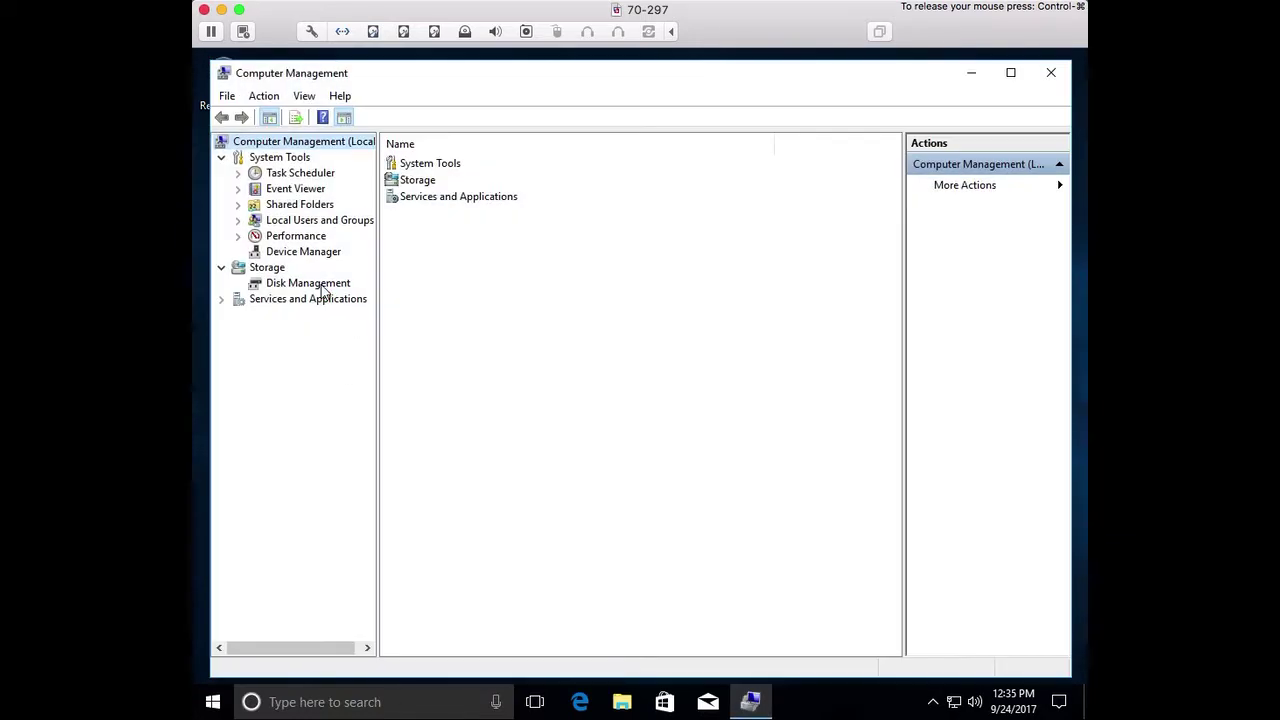
{"action": "left_click", "coordinate": [320, 285]}
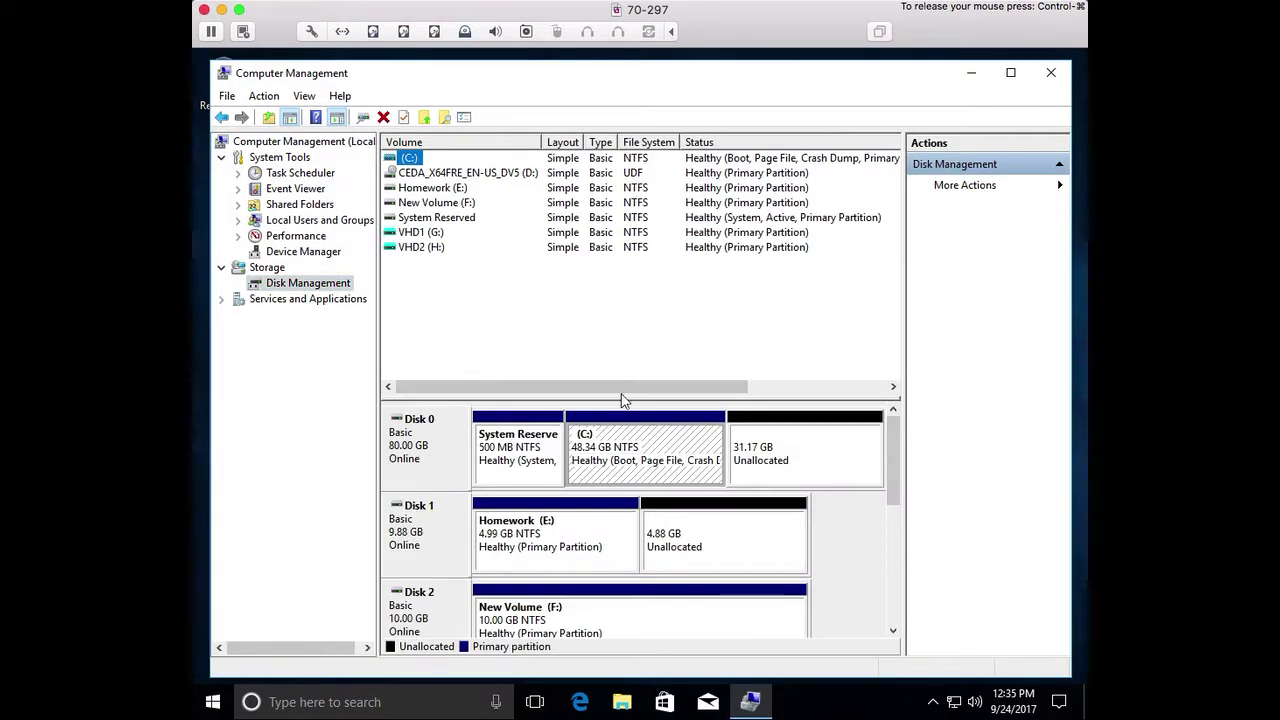
{"action": "left_click_drag", "start_coordinate": [620, 396], "coordinate": [615, 279]}
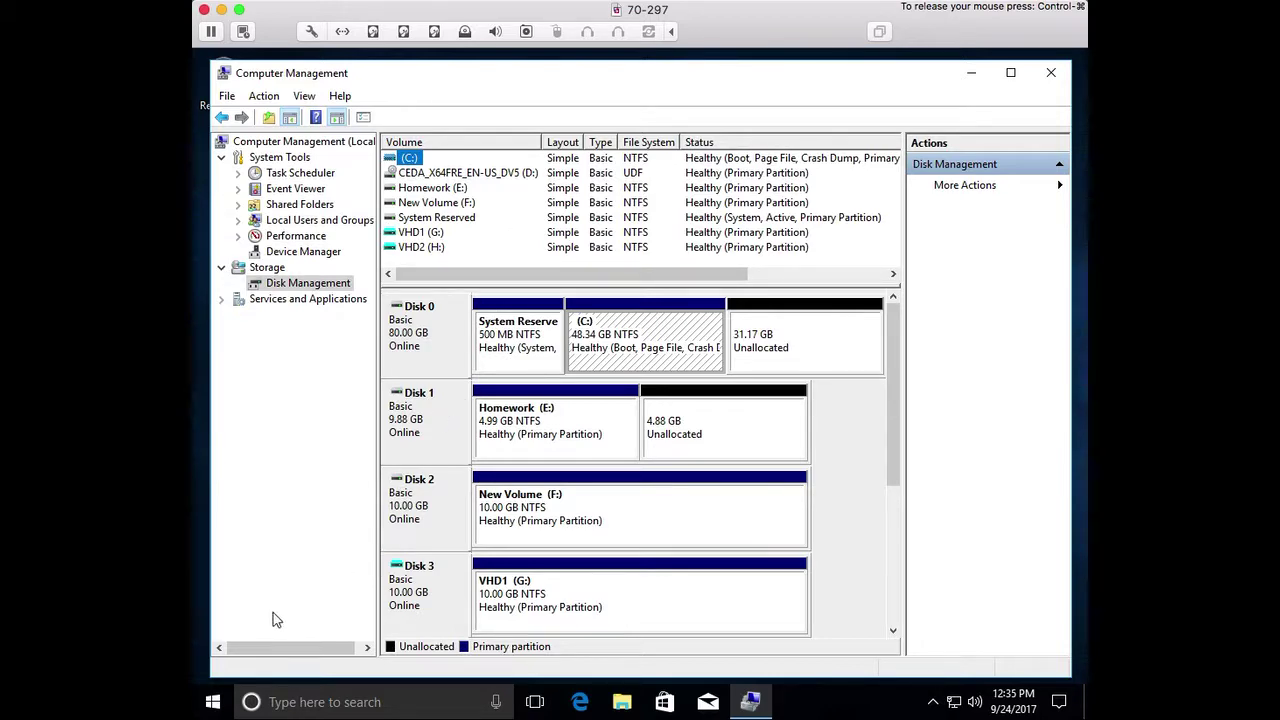
Switch to Control Panel and open Storage Spaces under System and Security.
{"action": "left_click", "coordinate": [212, 701]}
{"action": "type", "text": "con"}
{"action": "left_click", "coordinate": [363, 240]}
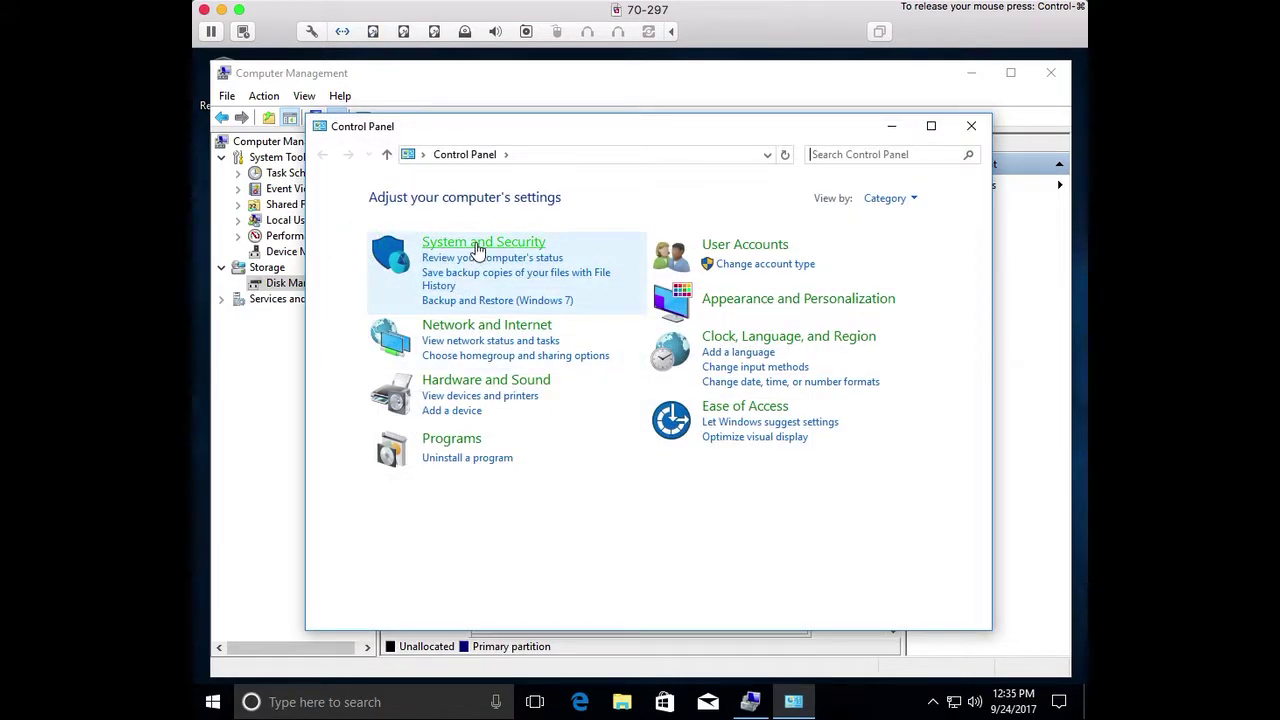
{"action": "left_click", "coordinate": [477, 246]}
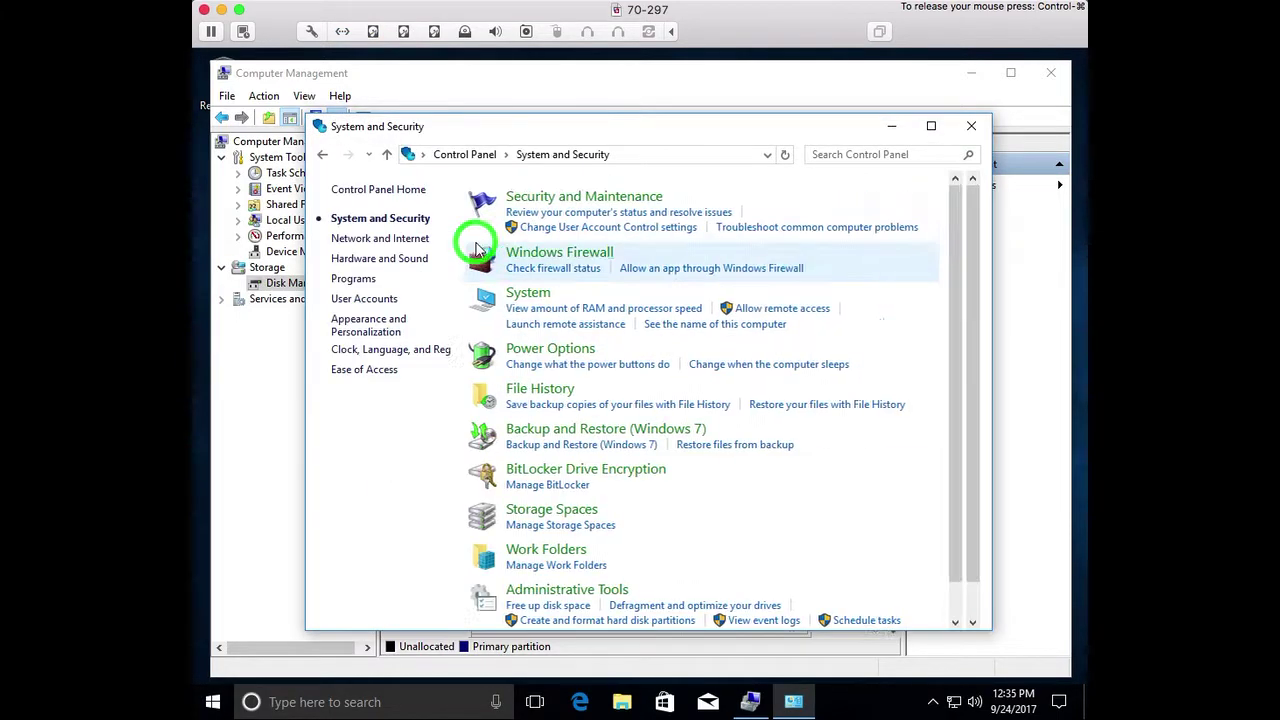
{"action": "left_click", "coordinate": [592, 511]}
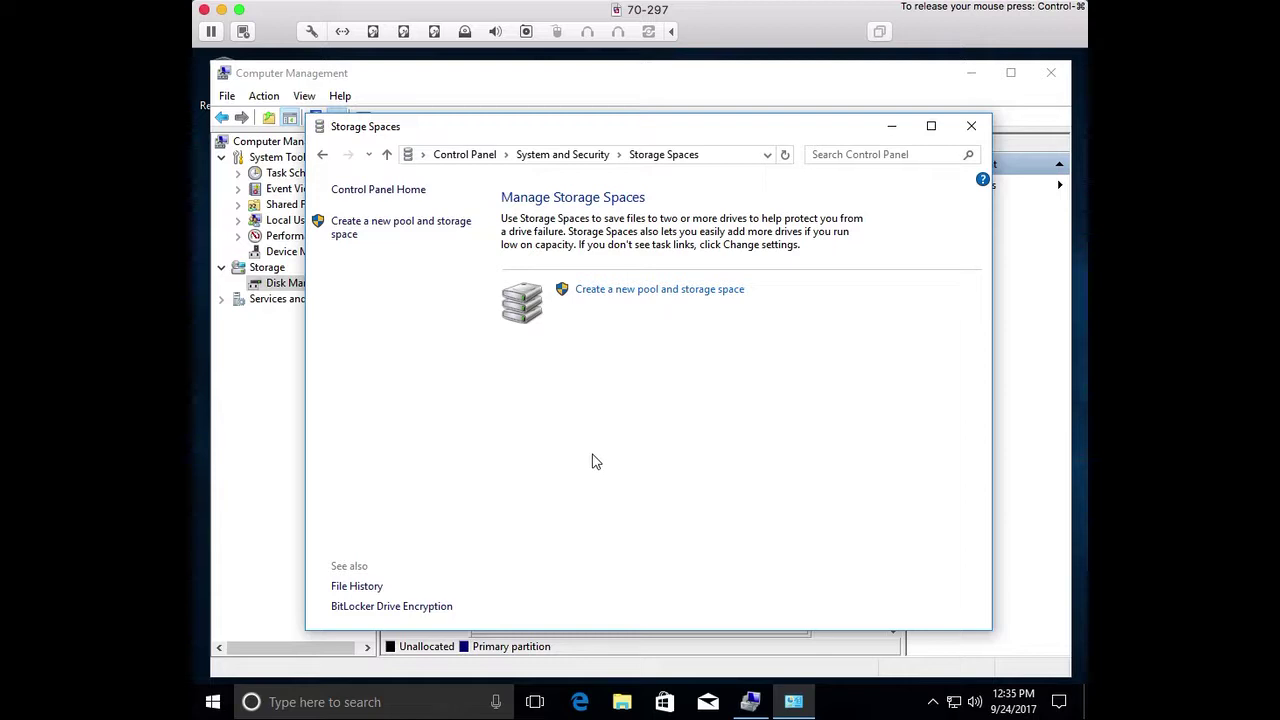
Create a new storage pool from Disk 1 only, allowing Storage Spaces Settings to make changes and checking the disk in Disk Management.
{"action": "left_click", "coordinate": [694, 292]}
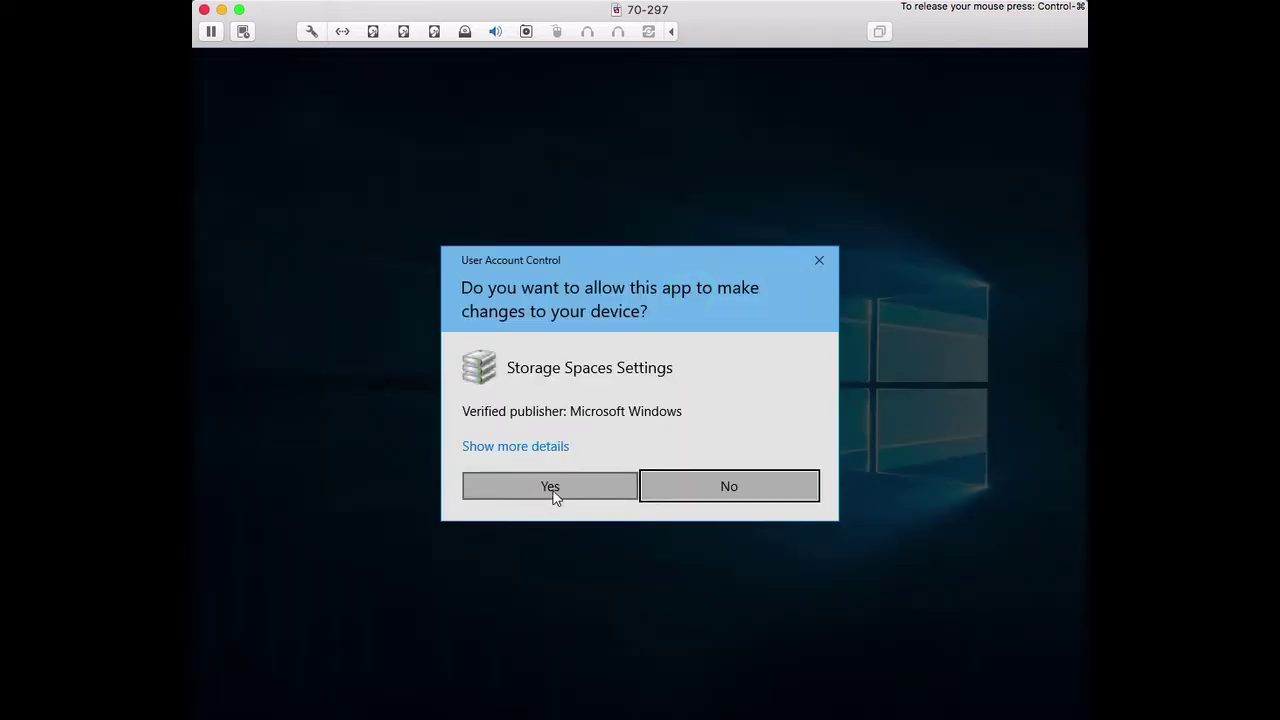
{"action": "left_click", "coordinate": [552, 487]}
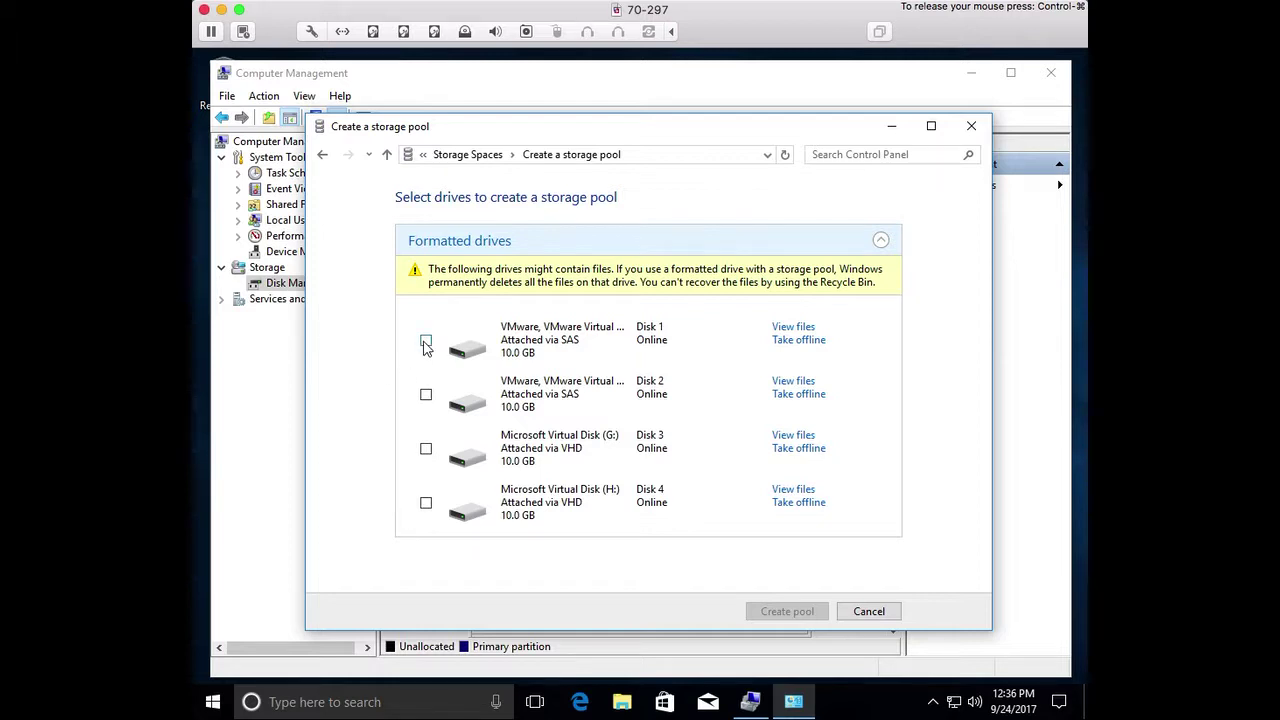
{"action": "left_click", "coordinate": [271, 500]}
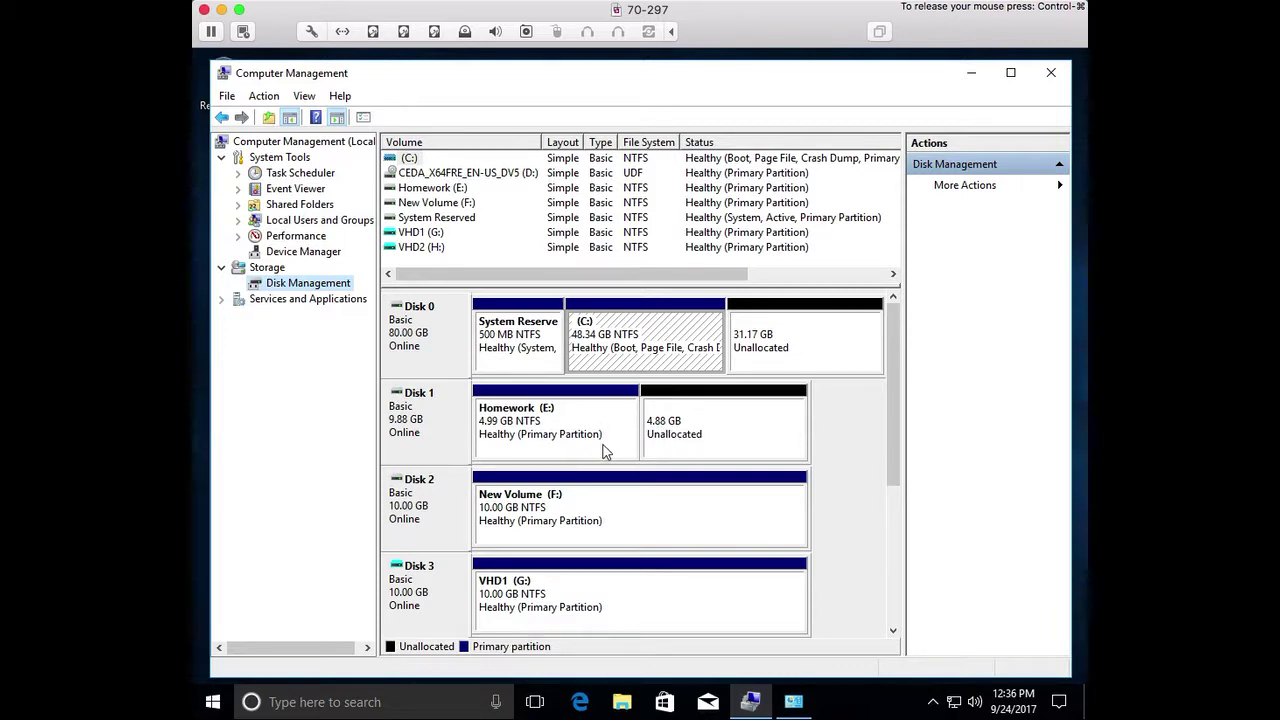
{"action": "left_click", "coordinate": [794, 705]}
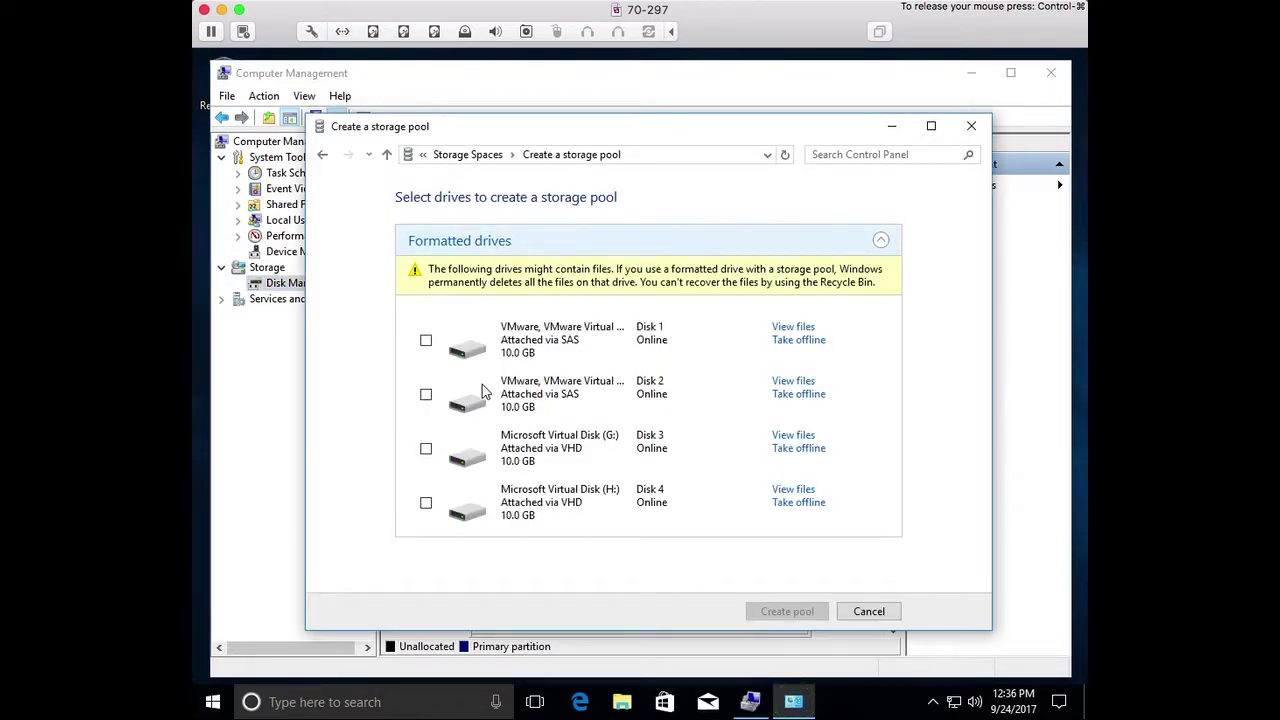
{"action": "left_click", "coordinate": [427, 343]}
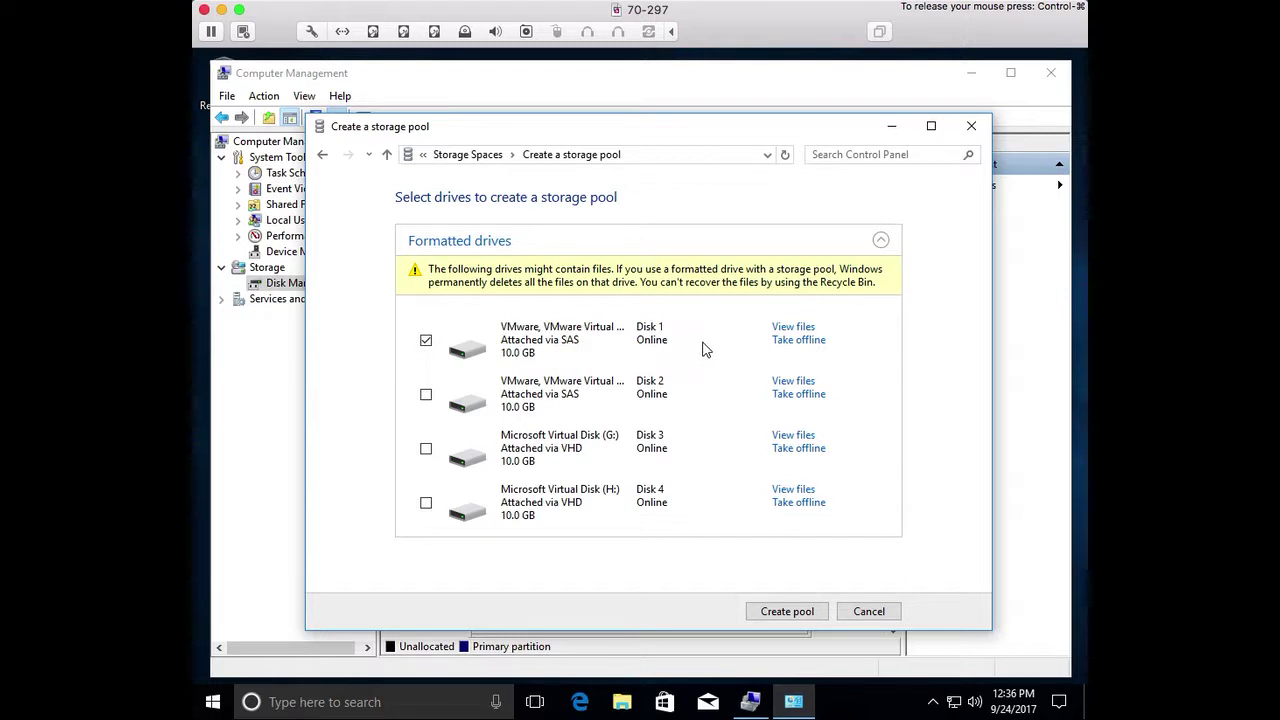
{"action": "left_click", "coordinate": [797, 615]}
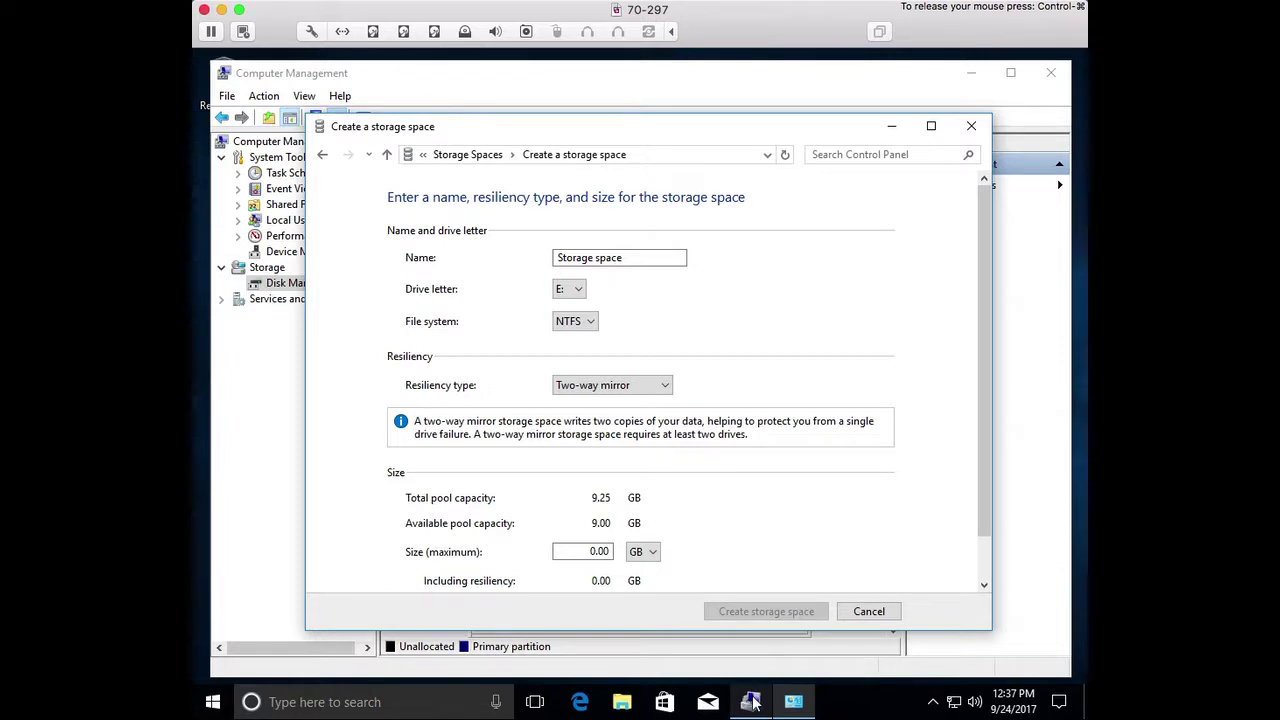
Check the disk list in Disk Management, then return to the storage space setup.
{"action": "mouse_move", "coordinate": [754, 703]}
{"action": "left_click", "coordinate": [255, 492]}
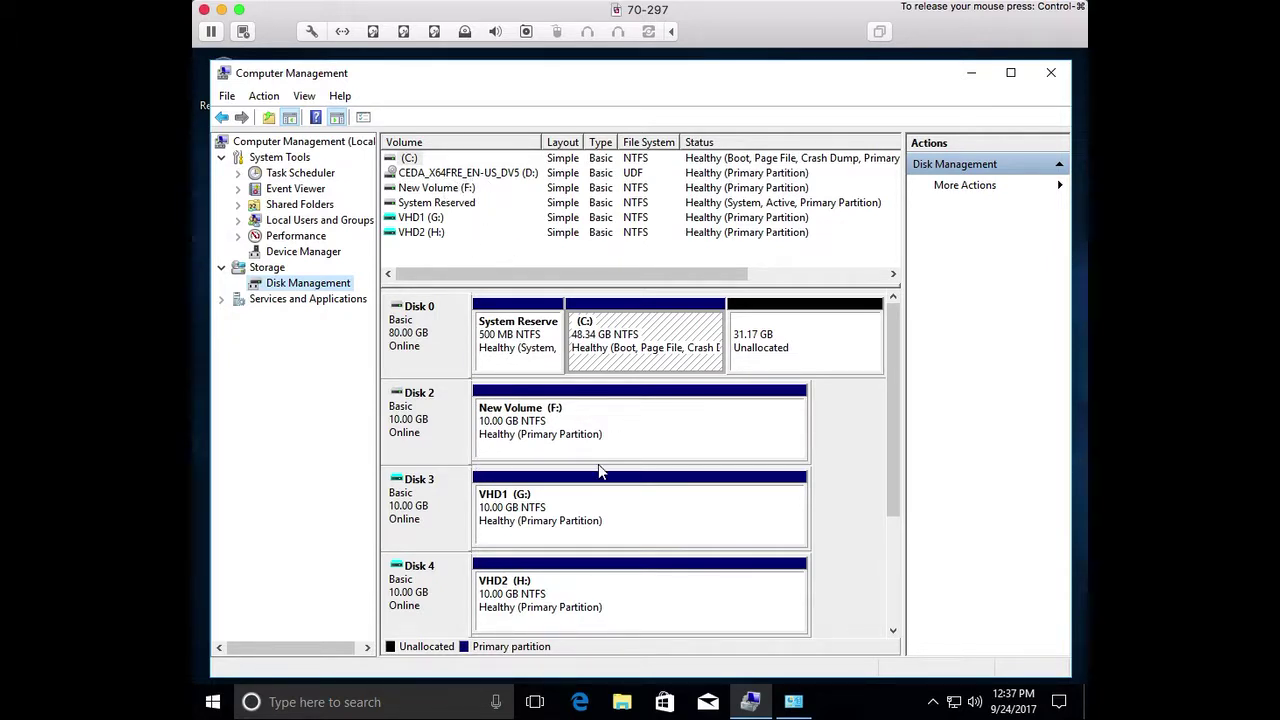
{"action": "left_click", "coordinate": [793, 701]}
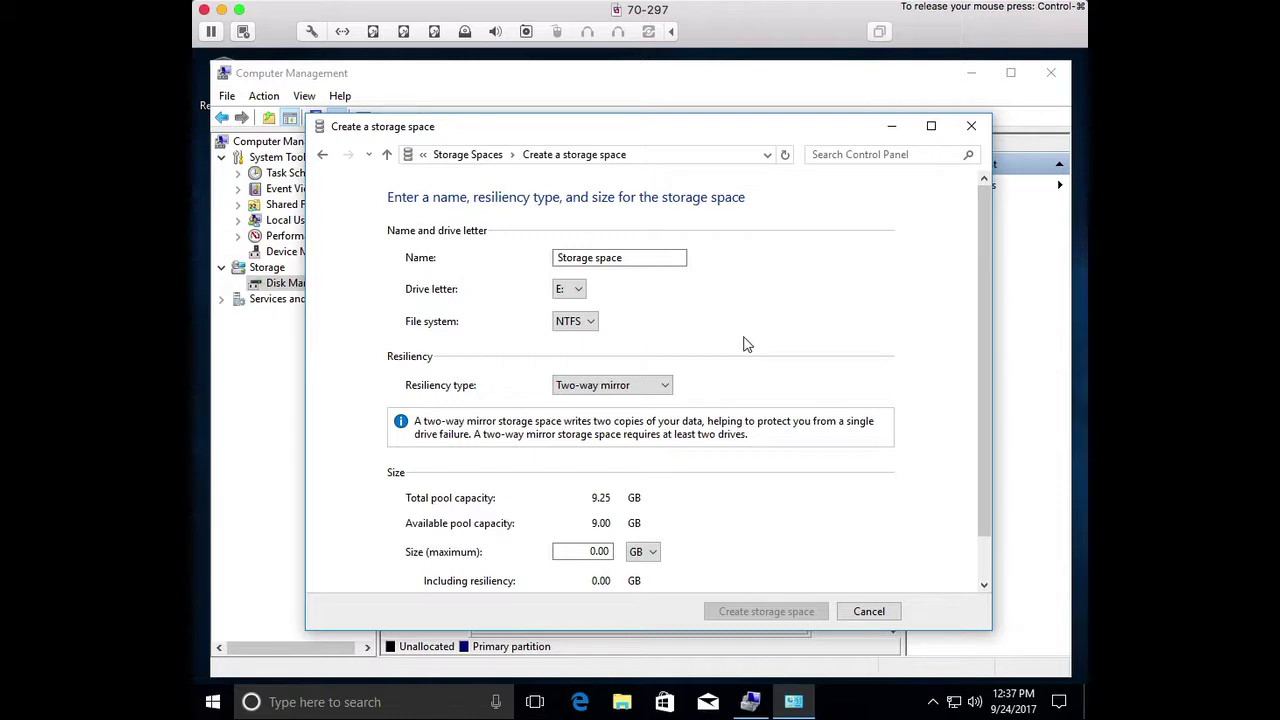
Name the storage space Storage and set its resiliency type to Simple (no resiliency).
{"action": "triple_click", "coordinate": [604, 256]}
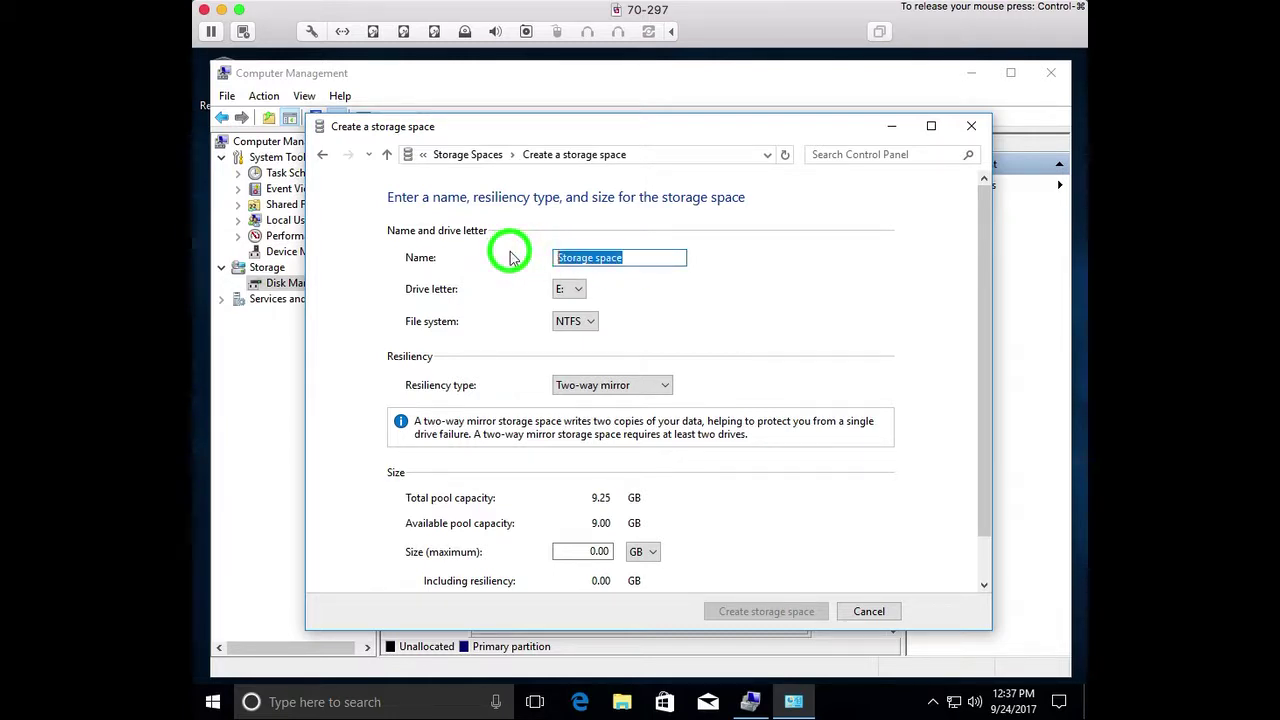
{"action": "type", "text": "Storag"}
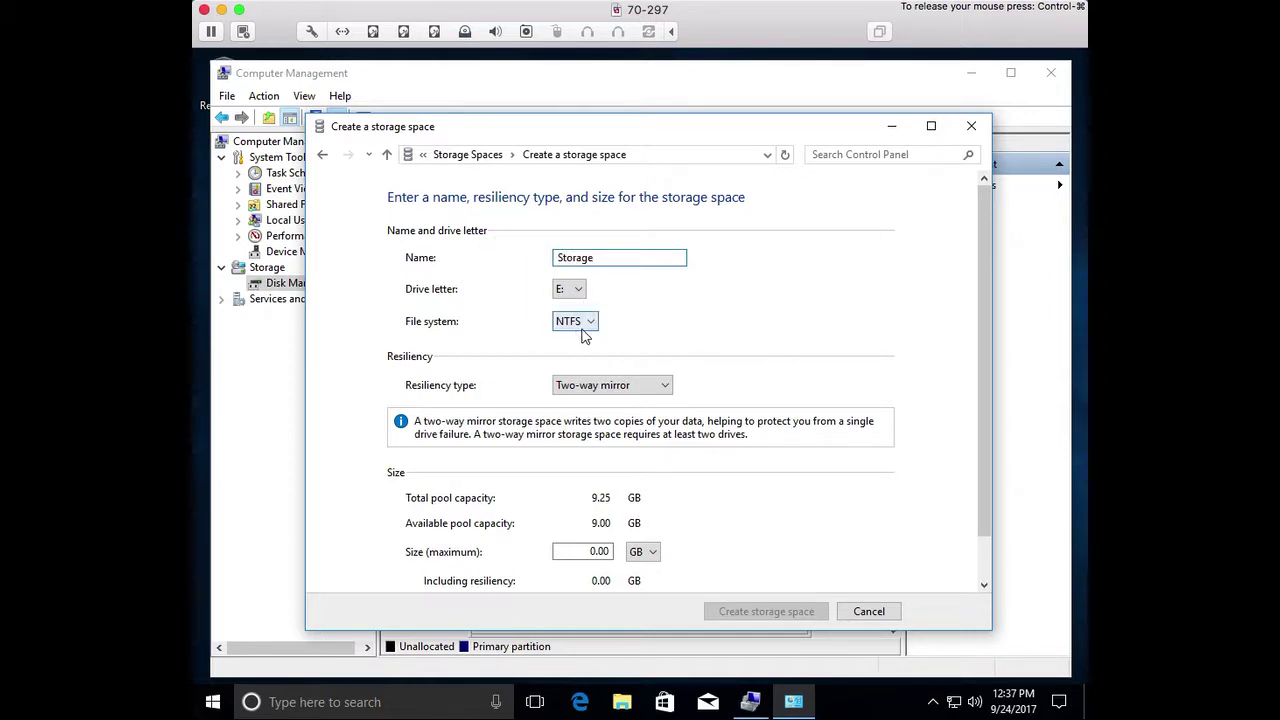
{"action": "left_click", "coordinate": [663, 388]}
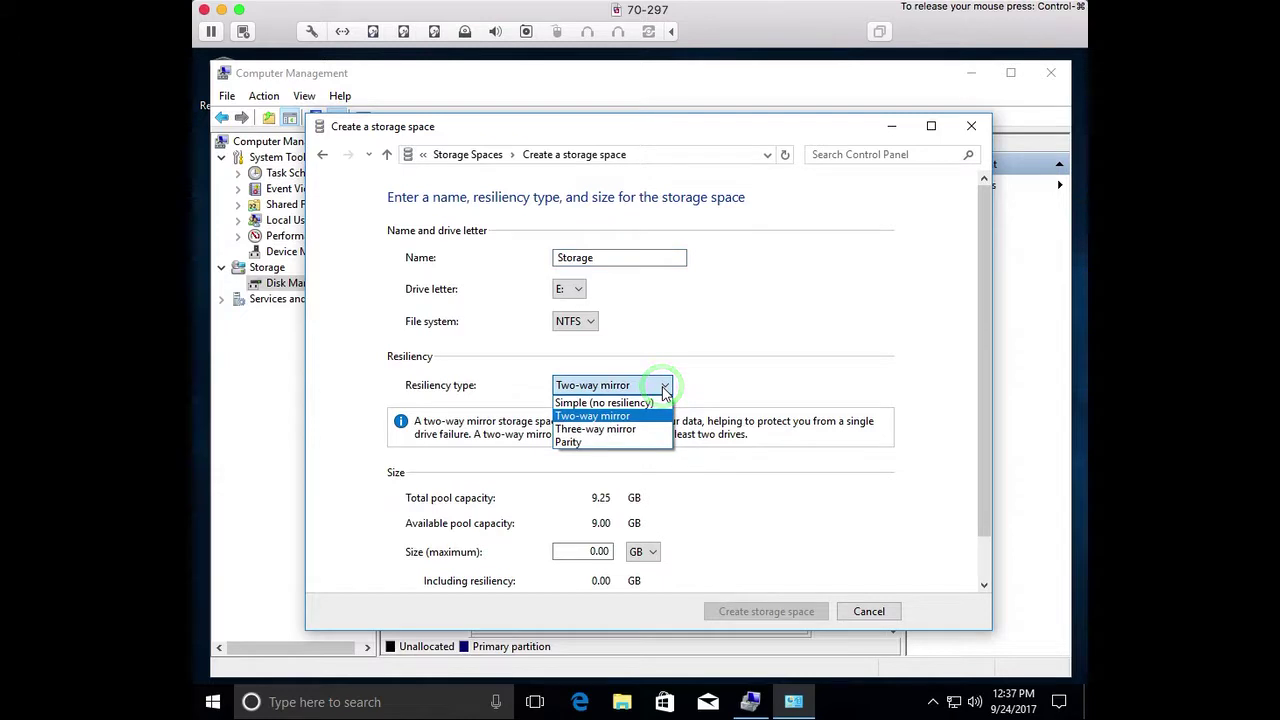
{"action": "left_click", "coordinate": [618, 403]}
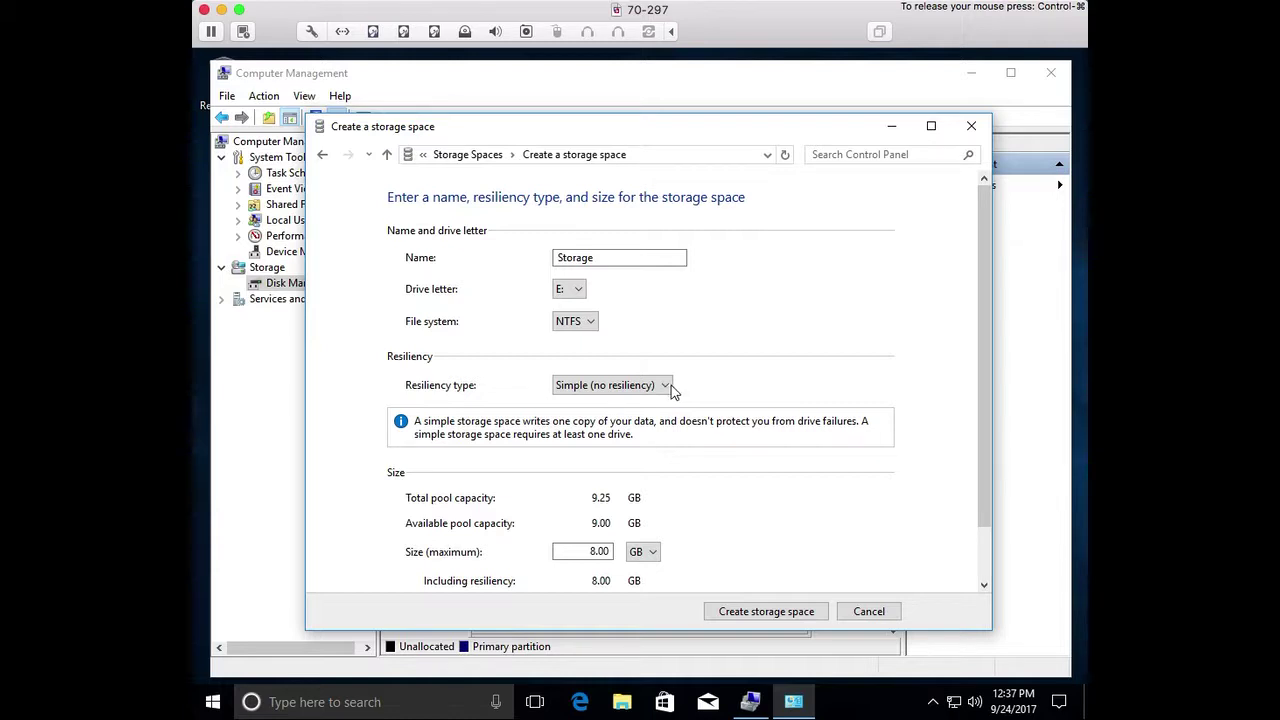
Try the Two-way mirror, Three-way mirror and Parity resiliency types for the storage space.
{"action": "left_click", "coordinate": [660, 388]}
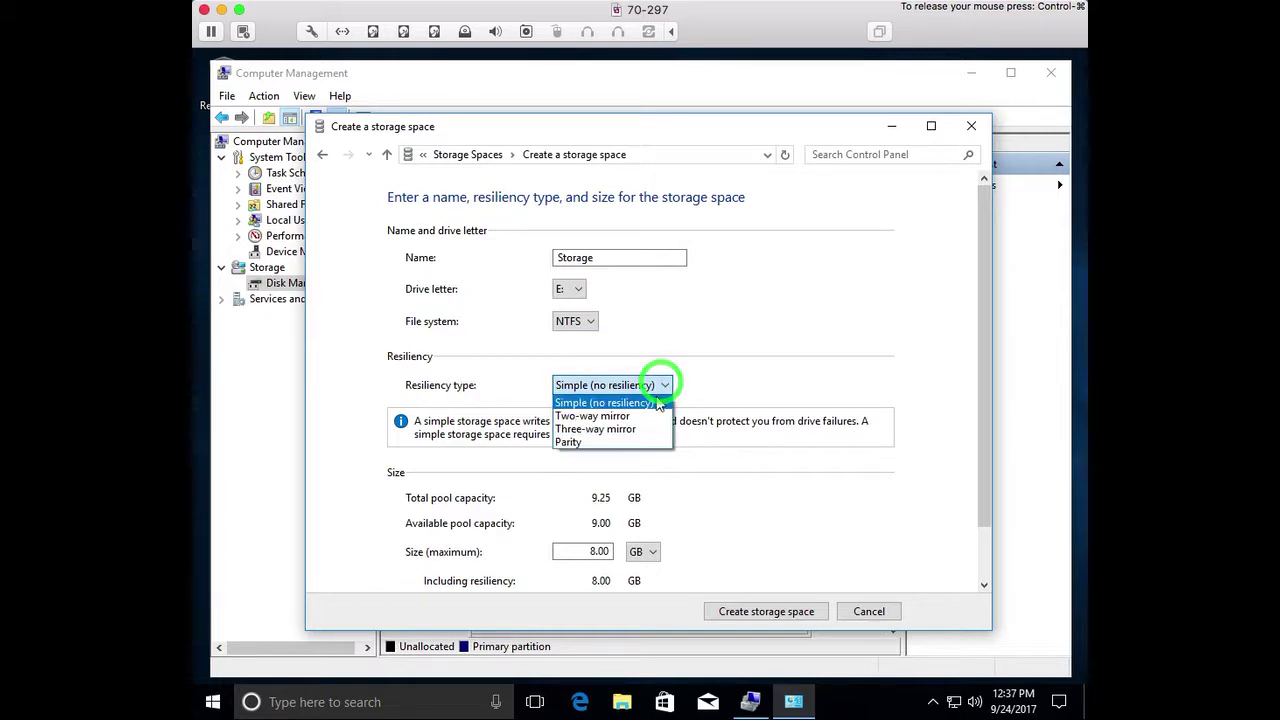
{"action": "left_click", "coordinate": [648, 418]}
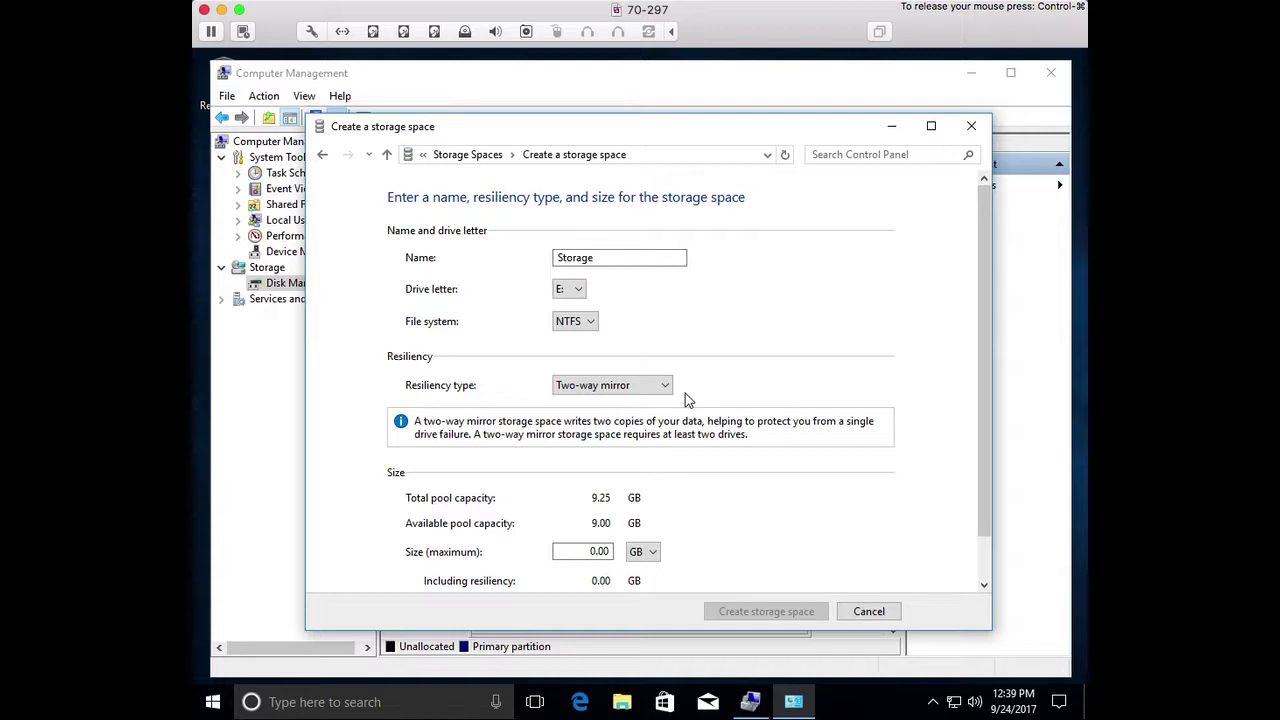
{"action": "left_click", "coordinate": [663, 386]}
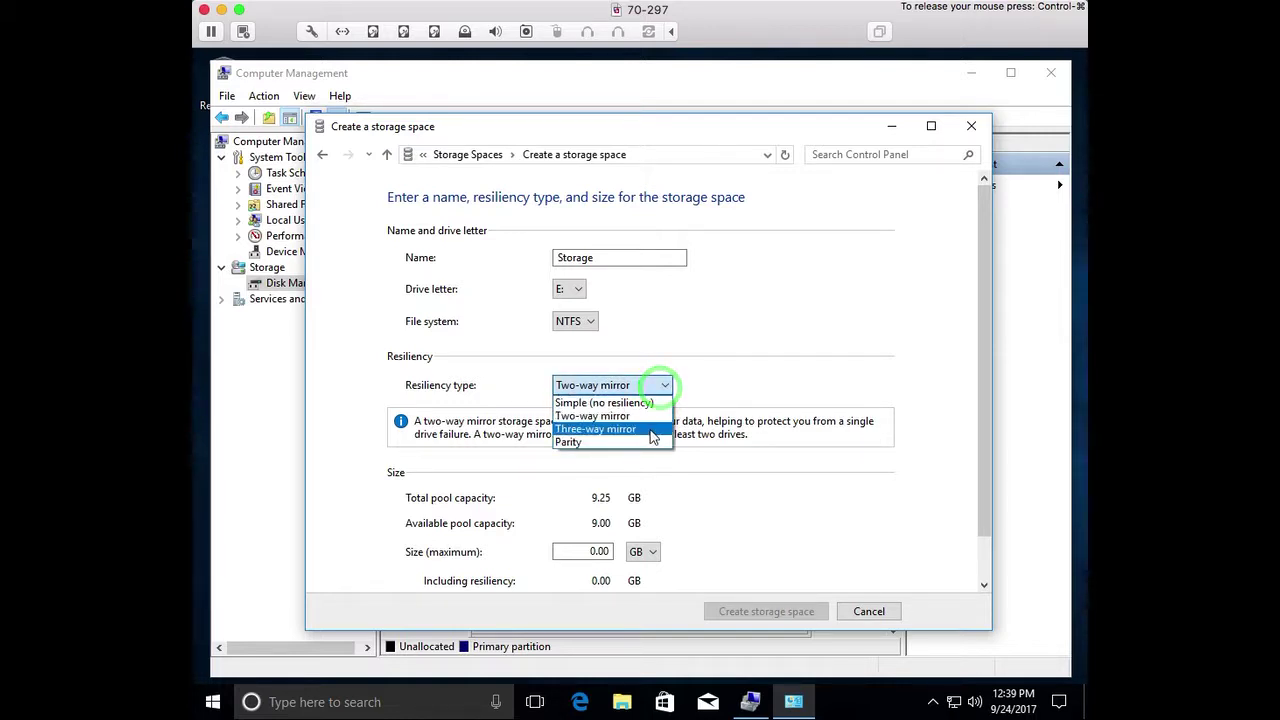
{"action": "left_click", "coordinate": [652, 429]}
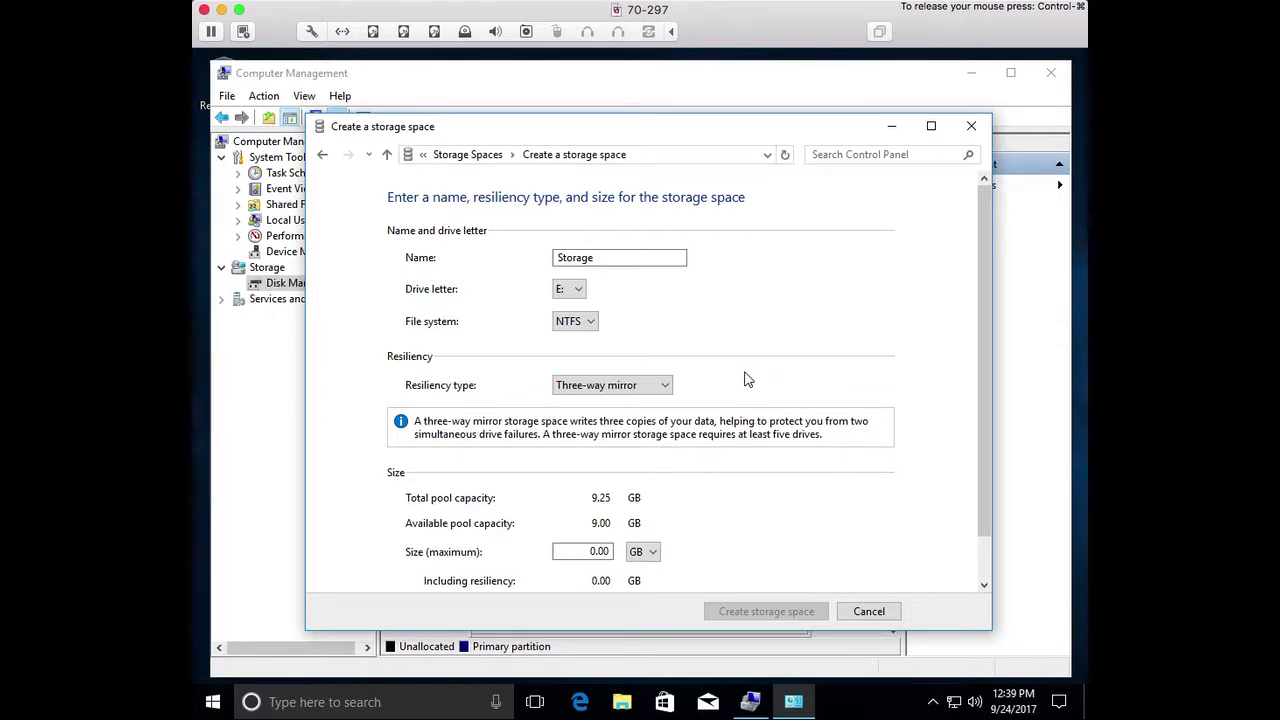
{"action": "left_click", "coordinate": [660, 386]}
{"action": "left_click", "coordinate": [739, 394]}
{"action": "left_click", "coordinate": [640, 388]}
{"action": "left_click", "coordinate": [630, 436]}
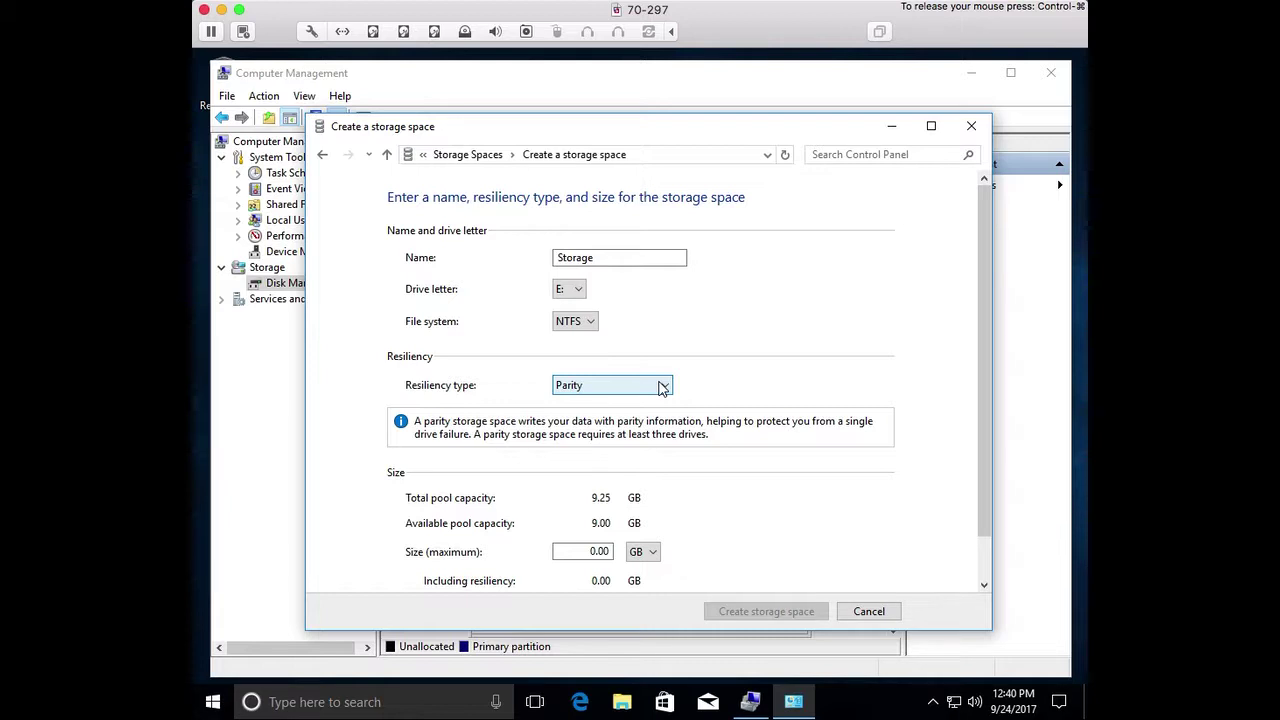
{"action": "left_click", "coordinate": [743, 392]}
Create the storage space with Simple (no resiliency) and a maximum size of 5 GB.
{"action": "left_click", "coordinate": [640, 385]}
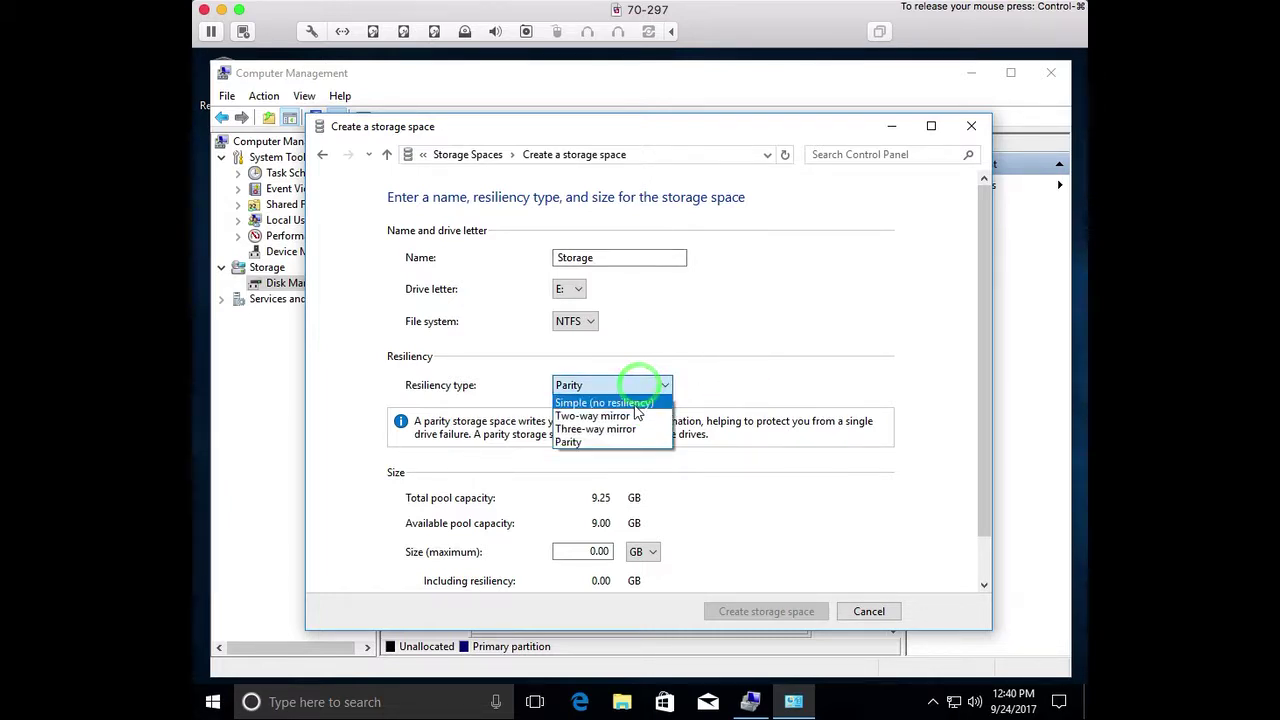
{"action": "left_click", "coordinate": [634, 404]}
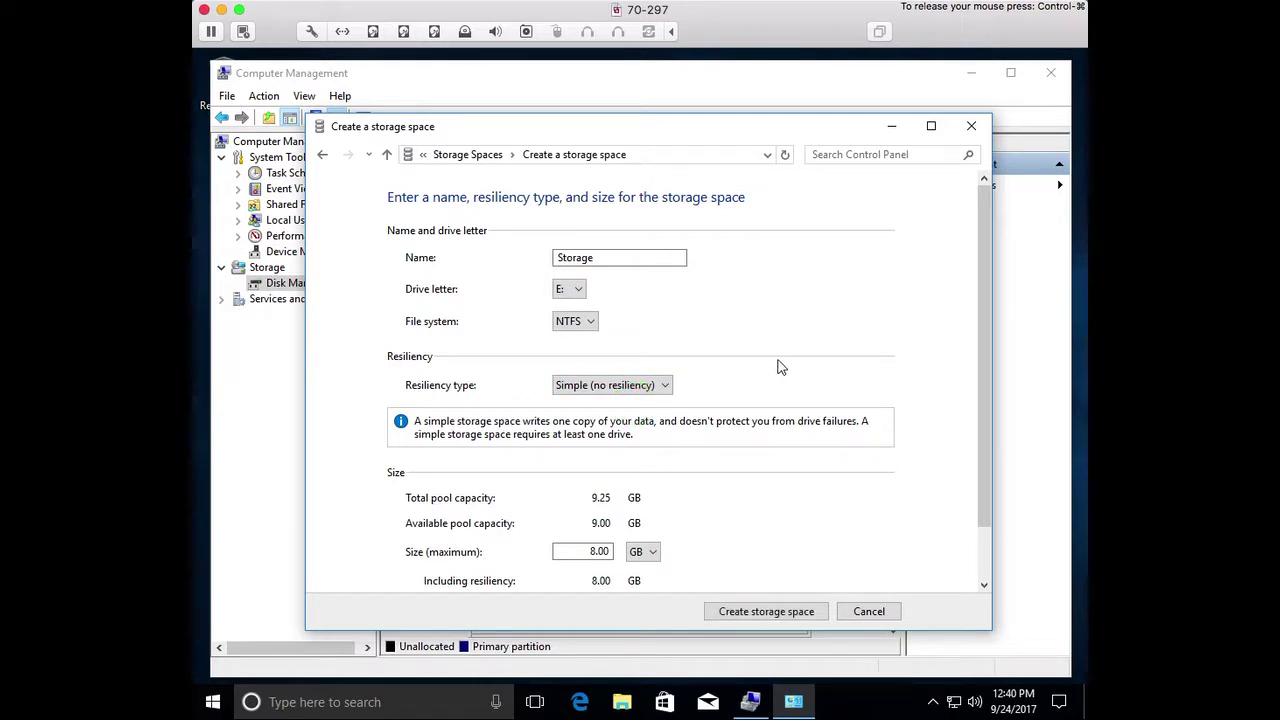
{"action": "double_click", "coordinate": [594, 552]}
{"action": "type", "text": "5"}
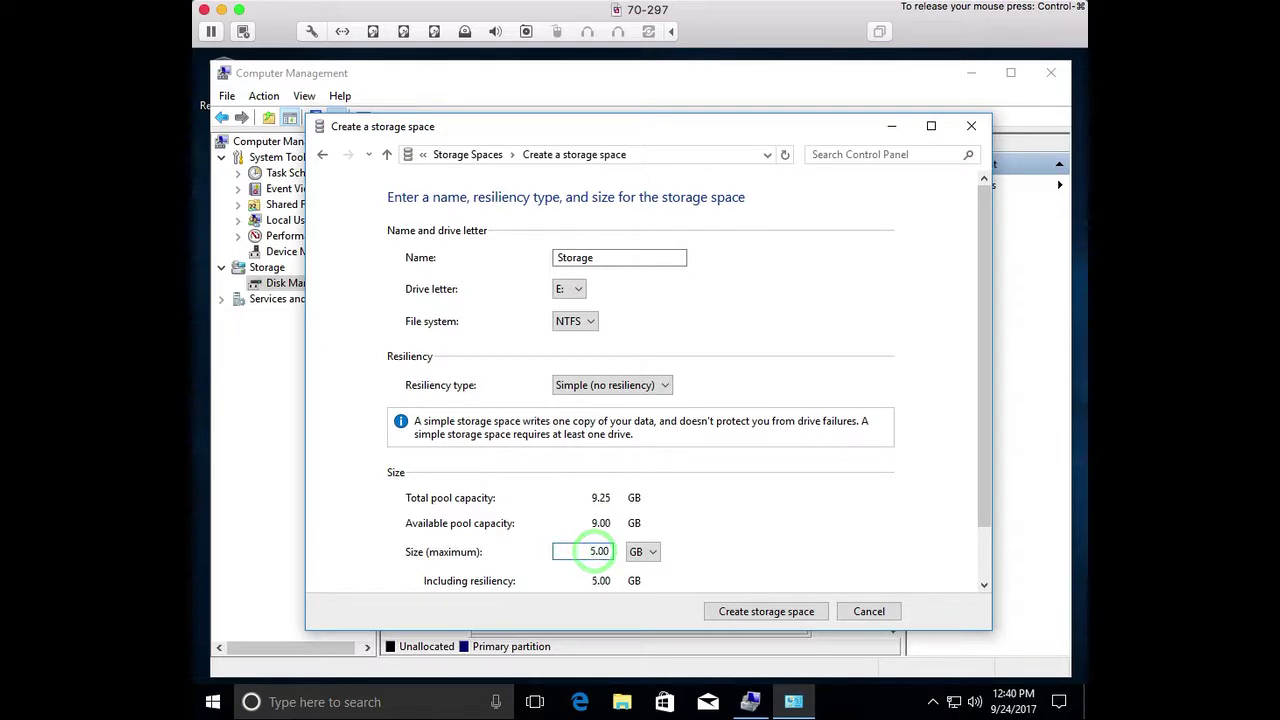
{"action": "left_click", "coordinate": [743, 517]}
{"action": "left_click", "coordinate": [749, 611]}
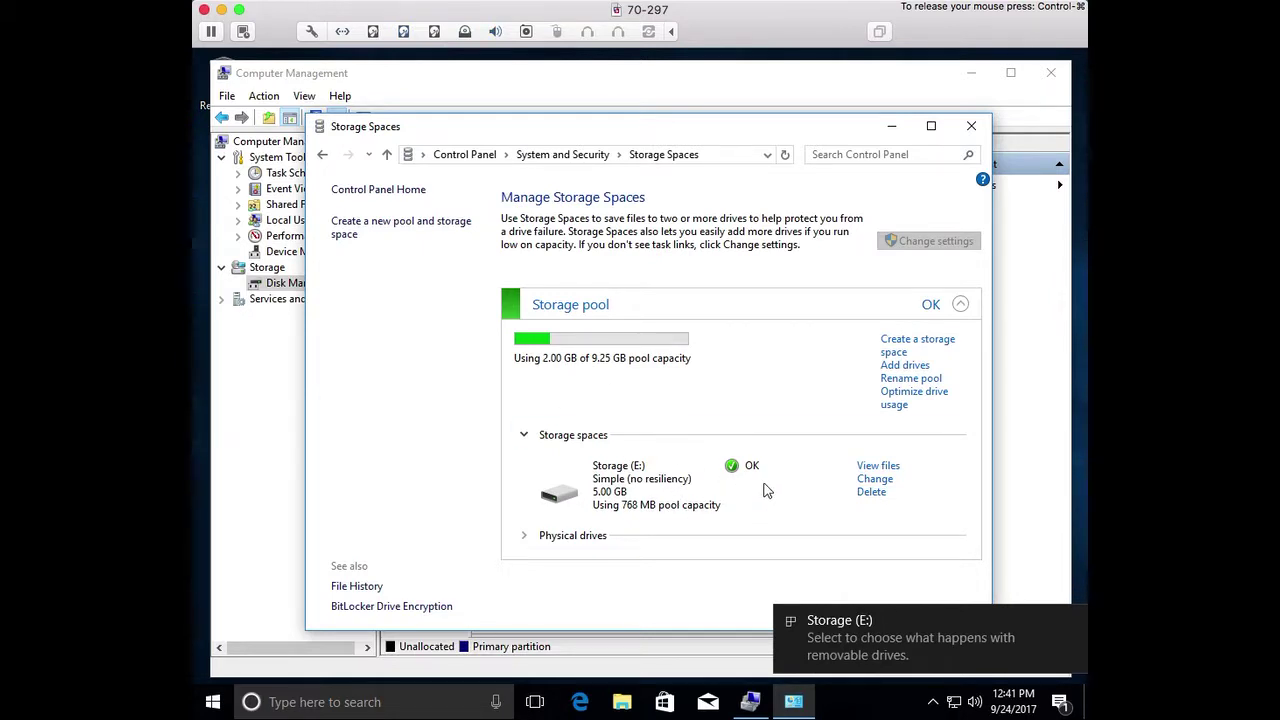
Examine the Storage (E:) volume in Disk Management and the pool's physical drives in Storage Spaces.
{"action": "left_click", "coordinate": [284, 472]}
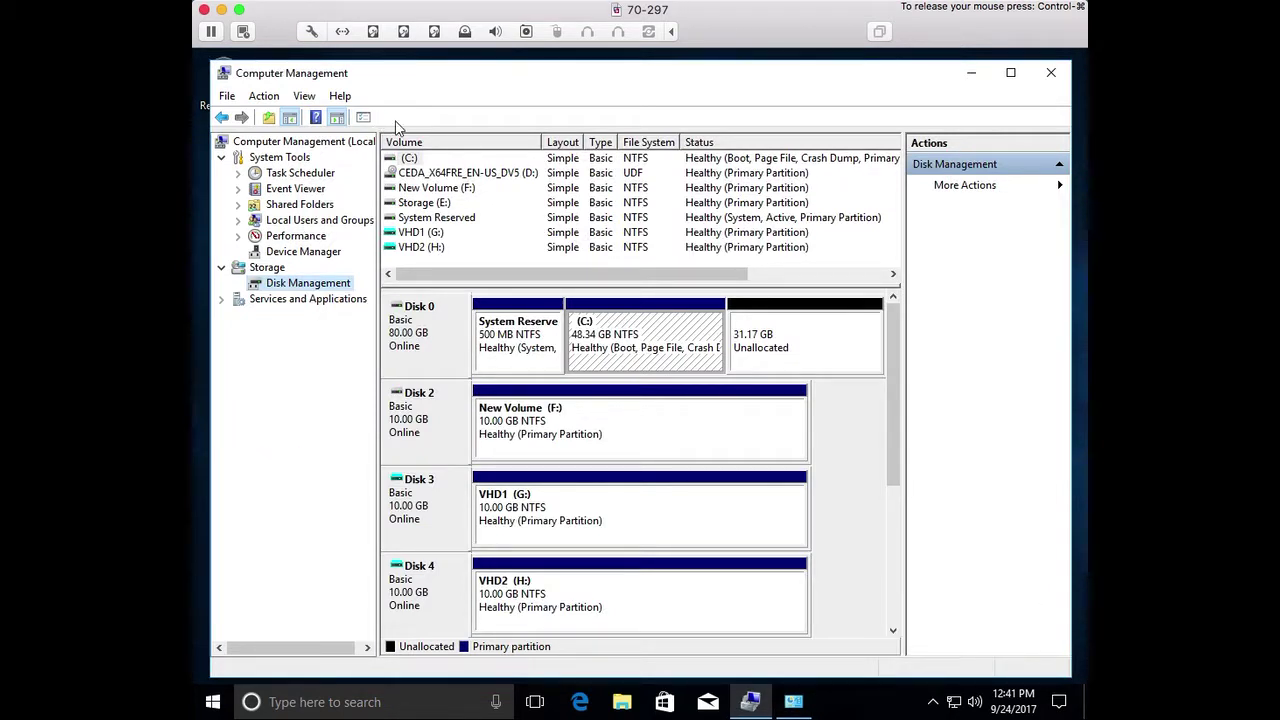
{"action": "left_click", "coordinate": [424, 204]}
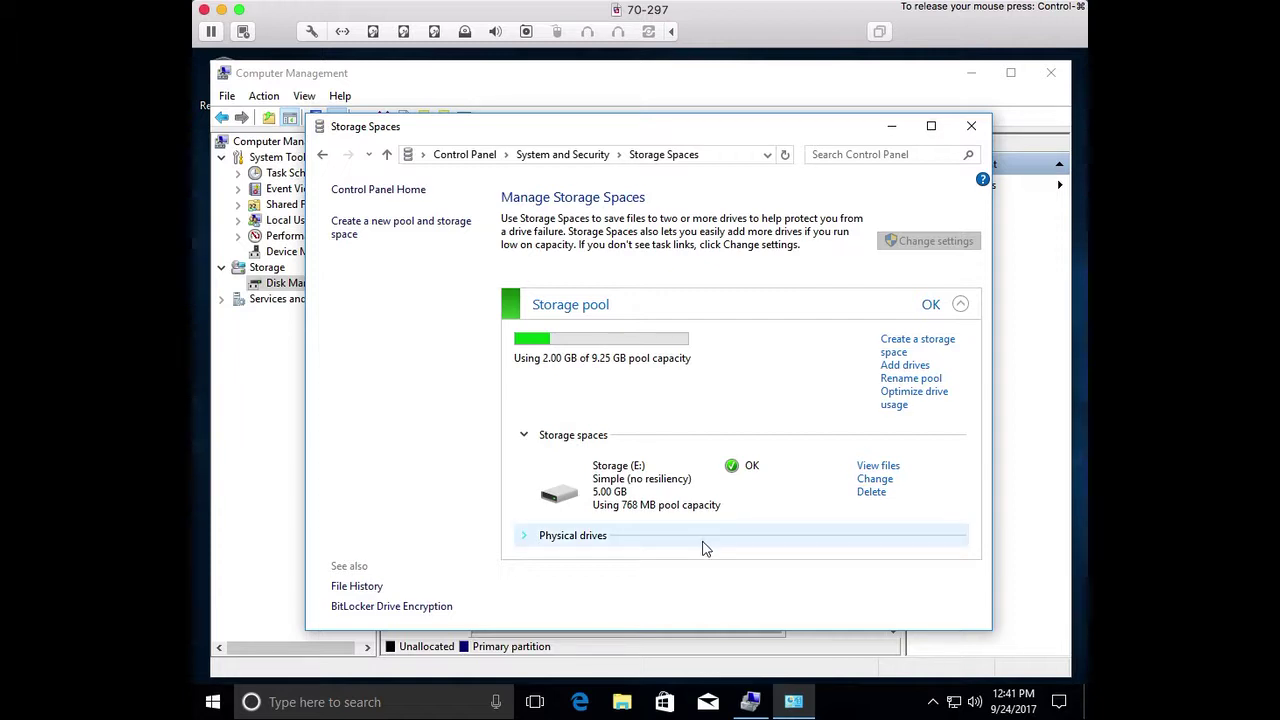
{"action": "left_click", "coordinate": [560, 537]}
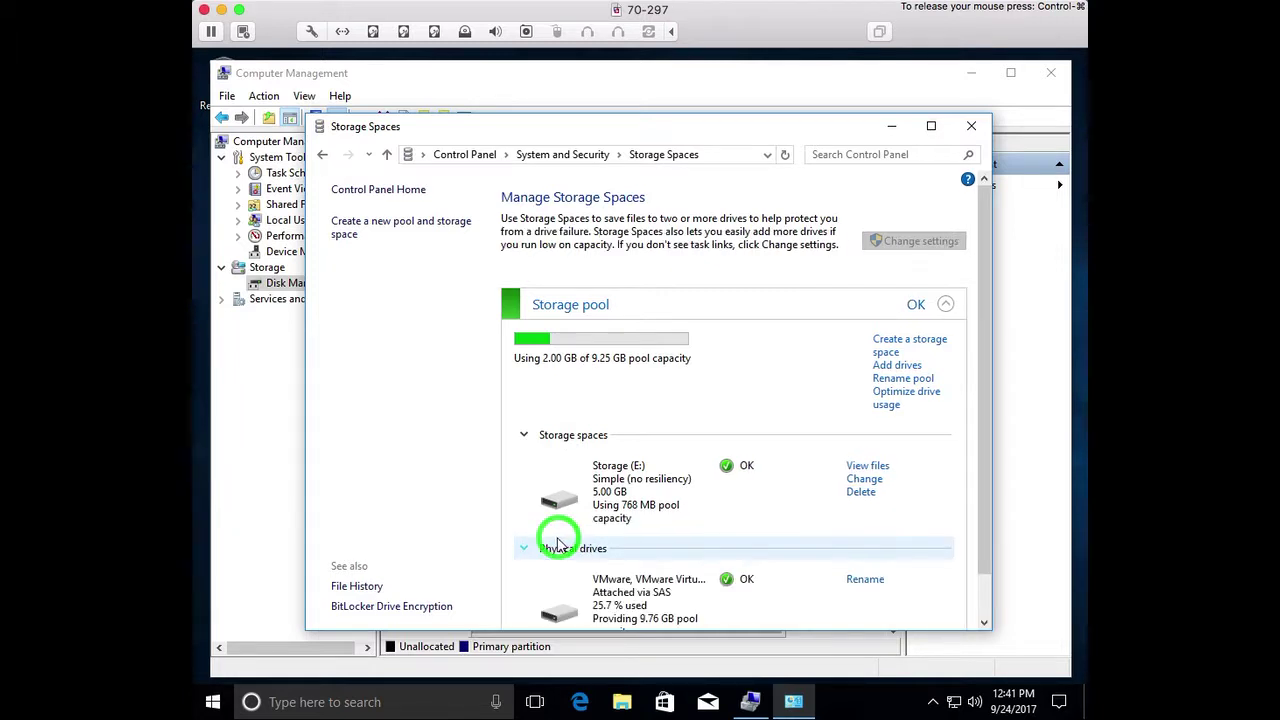
{"action": "left_click_drag", "start_coordinate": [986, 482], "coordinate": [986, 520]}
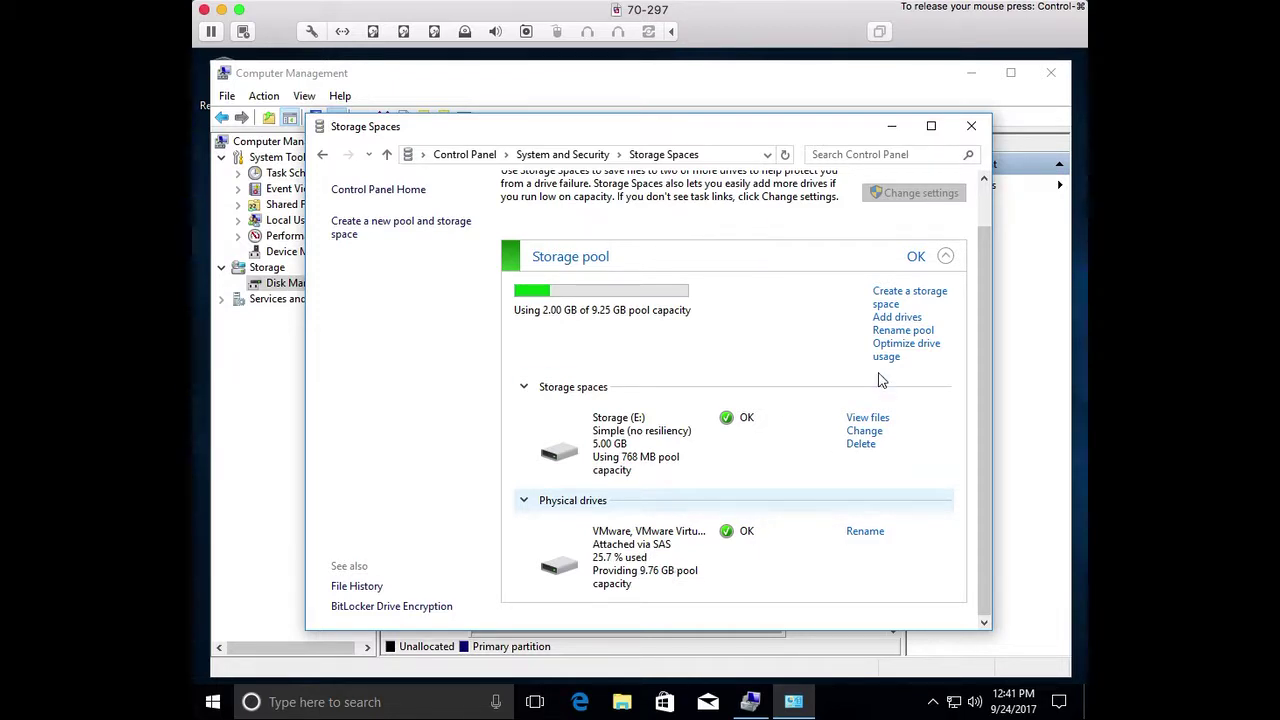
Add Disk 2 and Disk 3 to the storage pool with drive usage optimization turned on.
{"action": "left_click", "coordinate": [897, 318]}
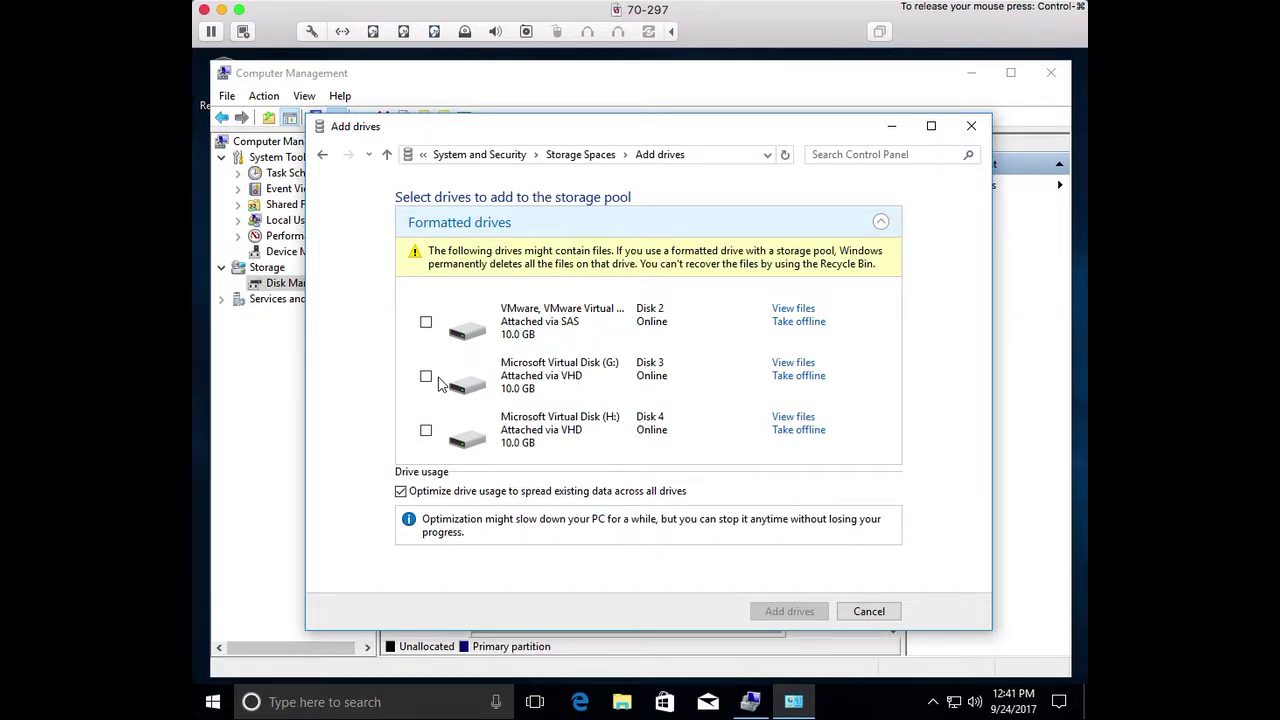
{"action": "left_click", "coordinate": [426, 321]}
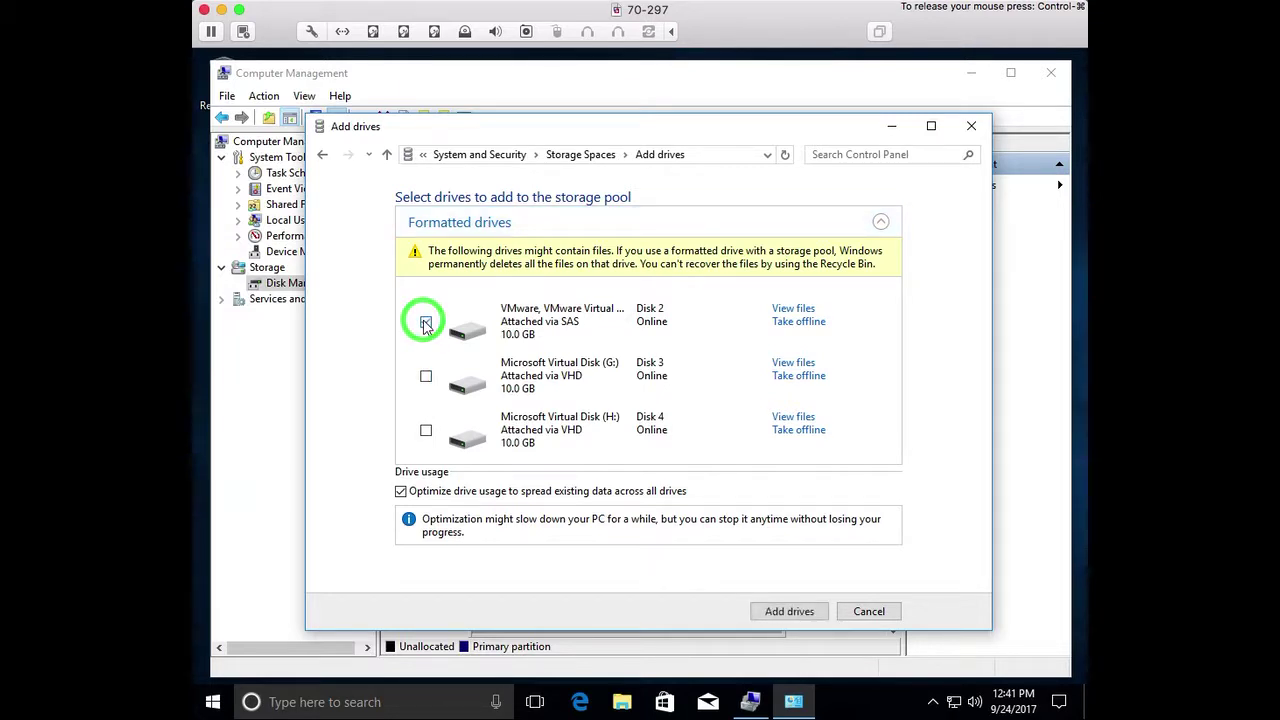
{"action": "left_click", "coordinate": [426, 376]}
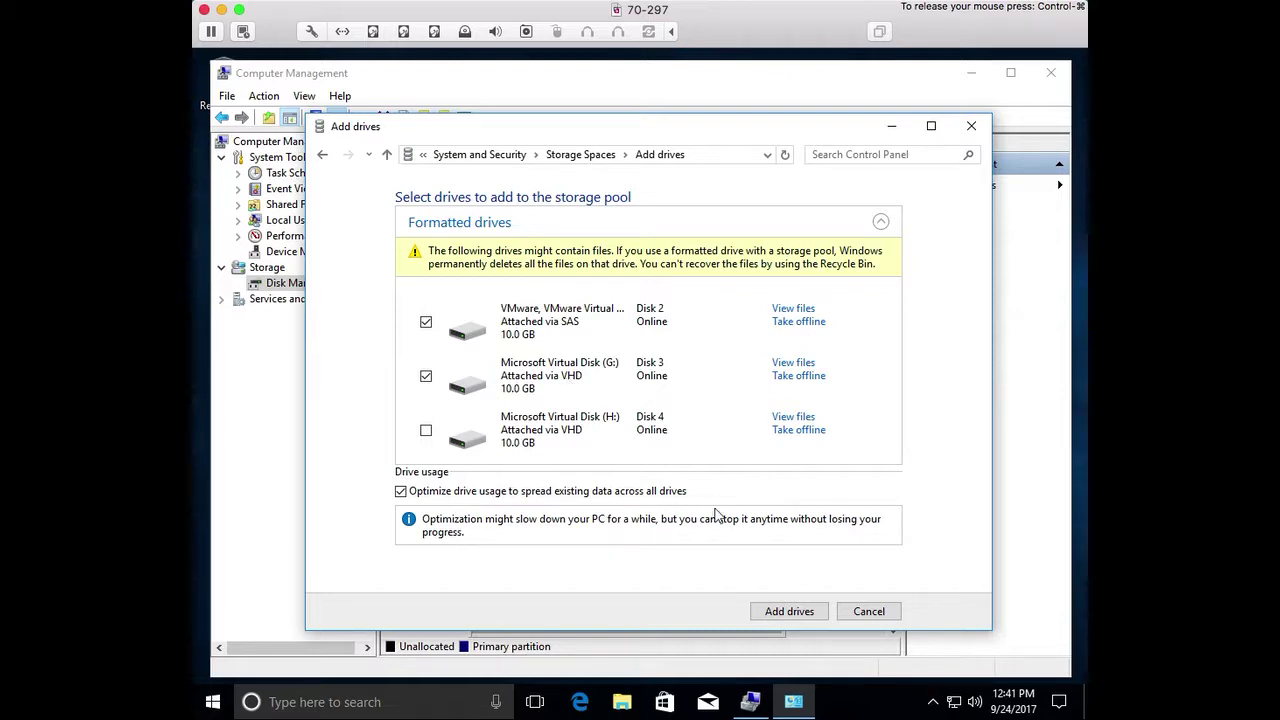
{"action": "left_click", "coordinate": [788, 611]}
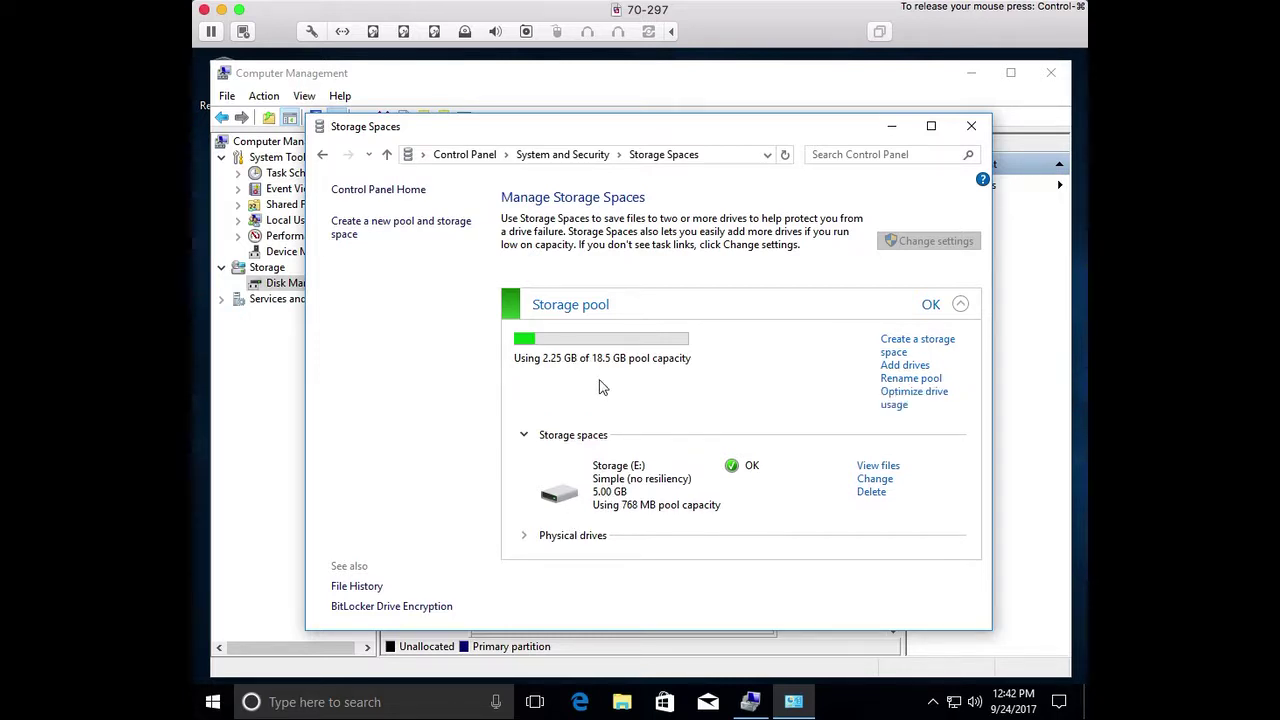
Examine the physical drives listed in the storage pool.
{"action": "left_click", "coordinate": [579, 535]}
{"action": "left_click_drag", "start_coordinate": [982, 461], "coordinate": [983, 535]}
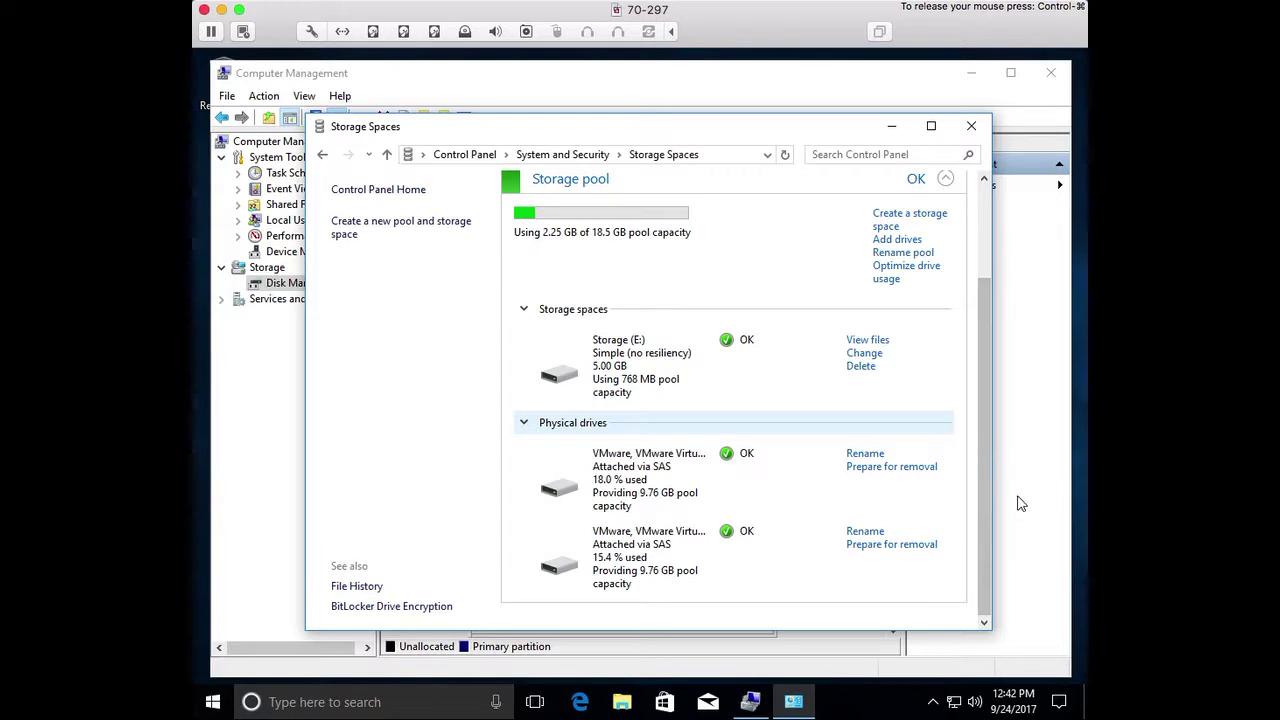
{"action": "left_click_drag", "start_coordinate": [979, 502], "coordinate": [976, 404]}
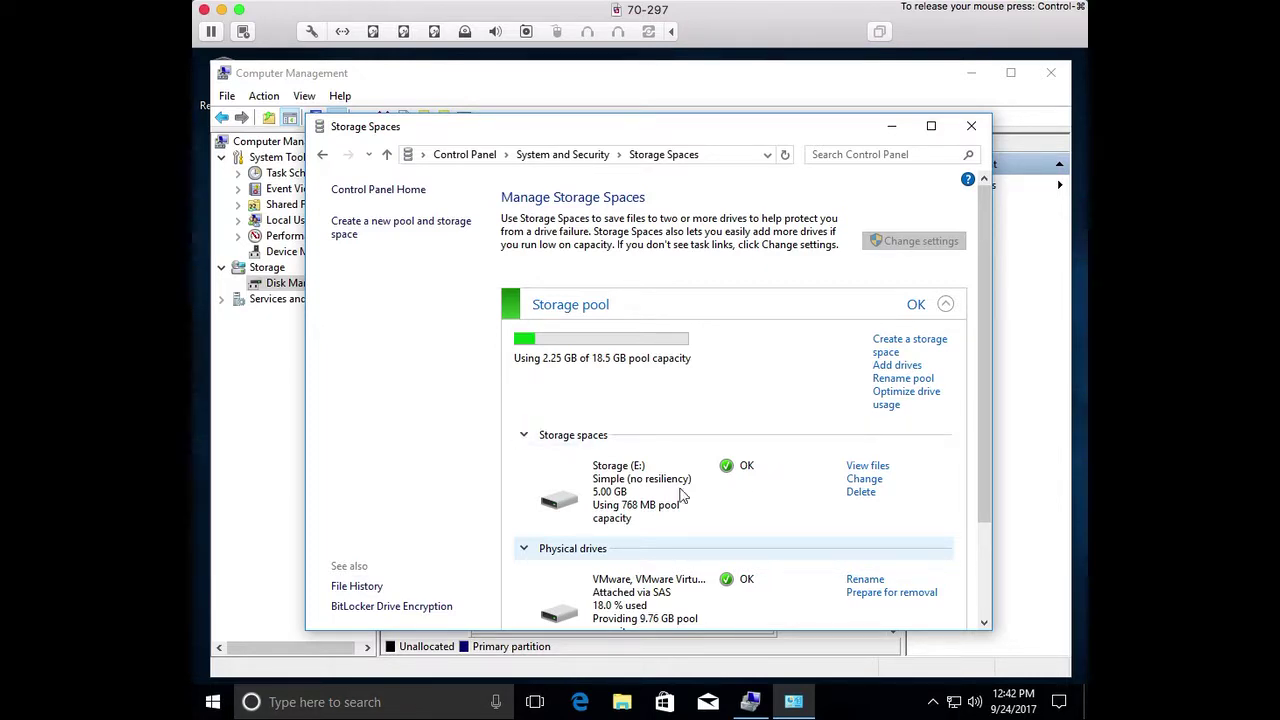
Change the maximum size of the Storage (E:) storage space to 18 GB.
{"action": "left_click", "coordinate": [862, 479]}
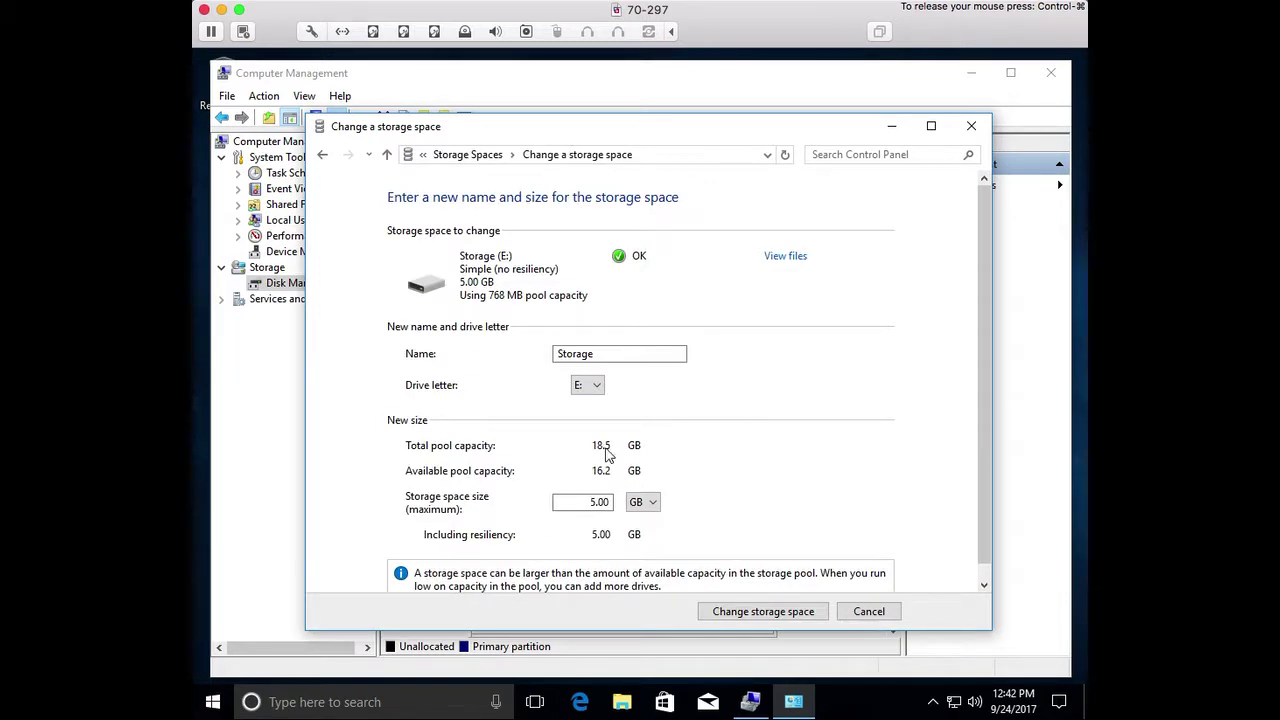
{"action": "left_click", "coordinate": [592, 502]}
{"action": "left_click", "coordinate": [588, 502]}
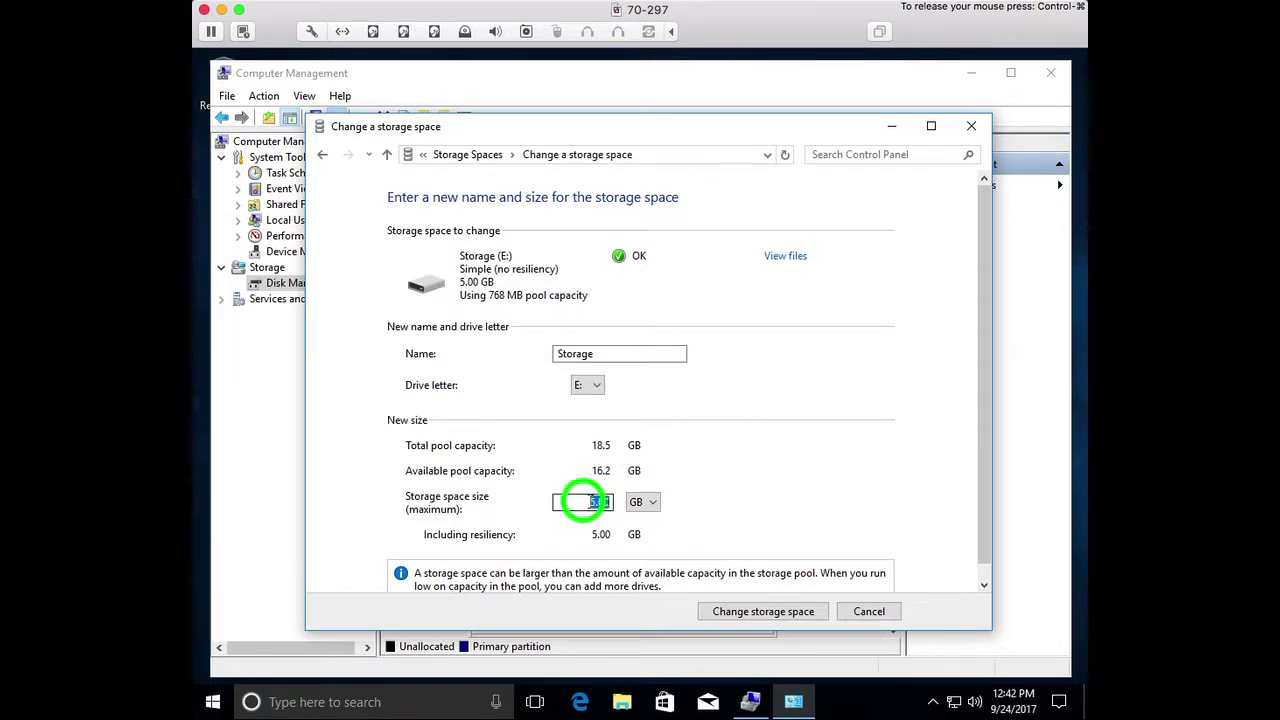
{"action": "key", "text": "BackSpace"}
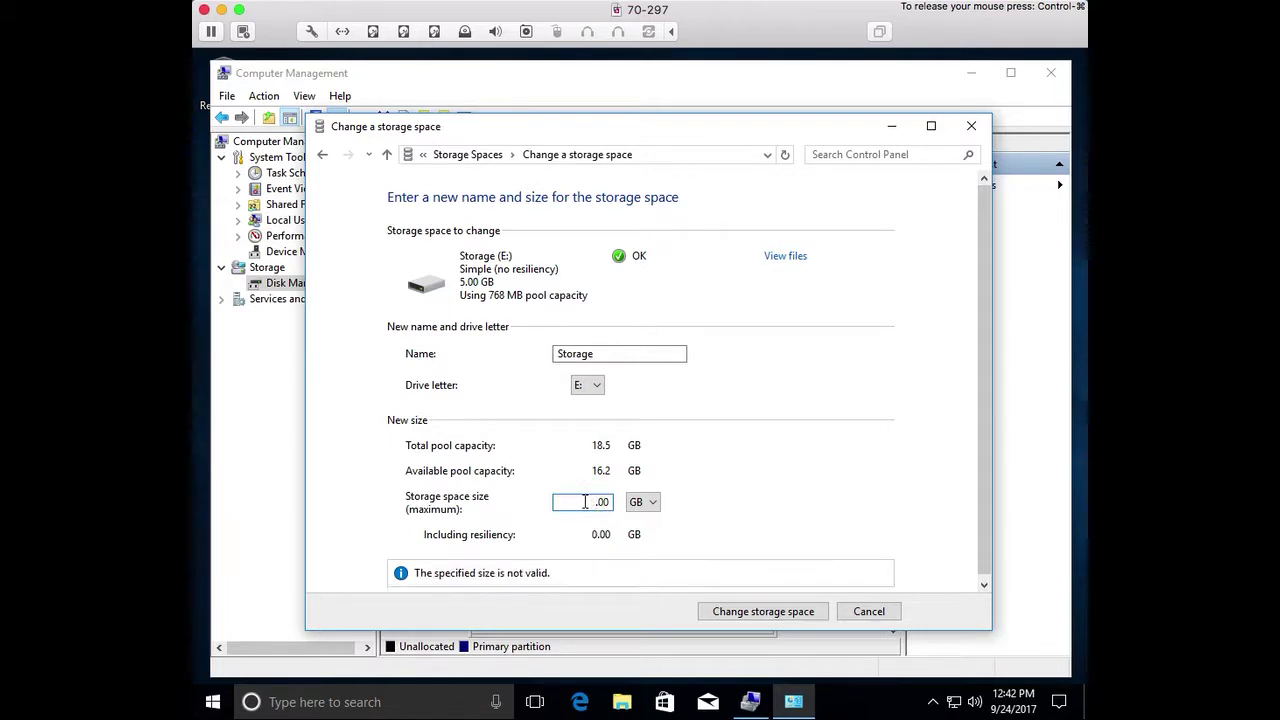
{"action": "type", "text": "18"}
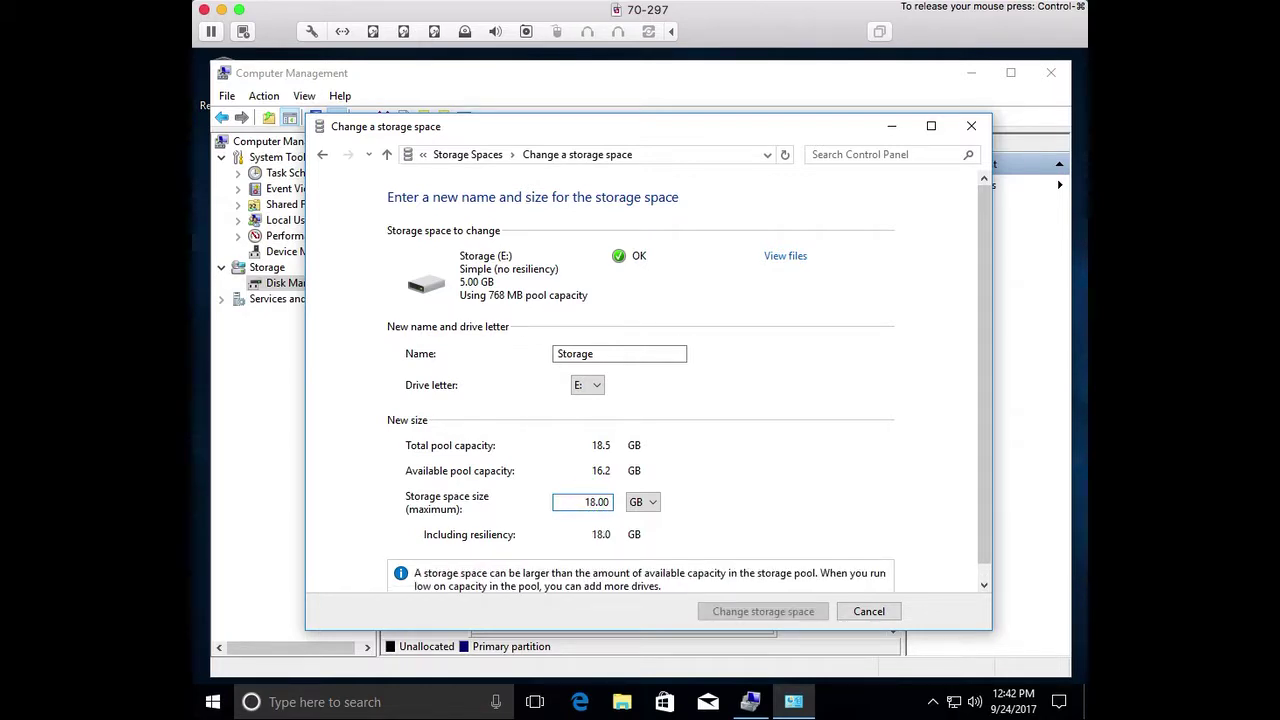
{"action": "scroll", "coordinate": [885, 482], "scroll_direction": "down", "scroll_amount": 1}
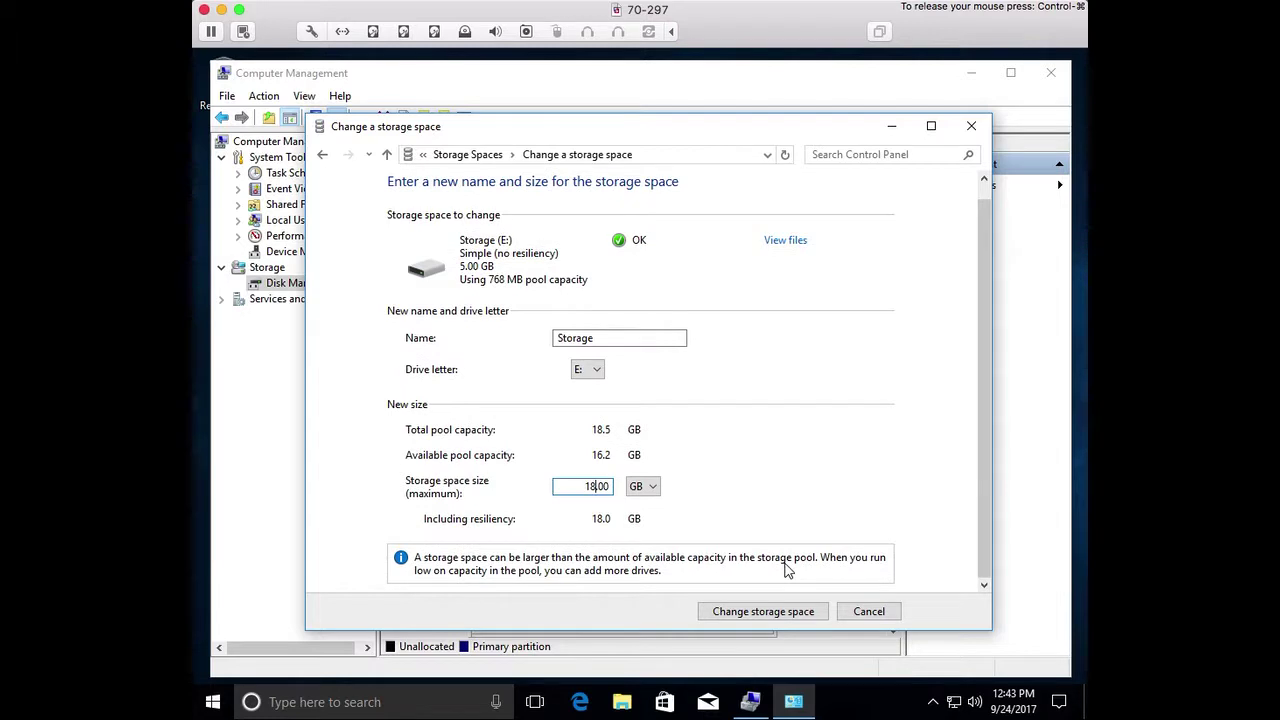
{"action": "left_click", "coordinate": [785, 612]}
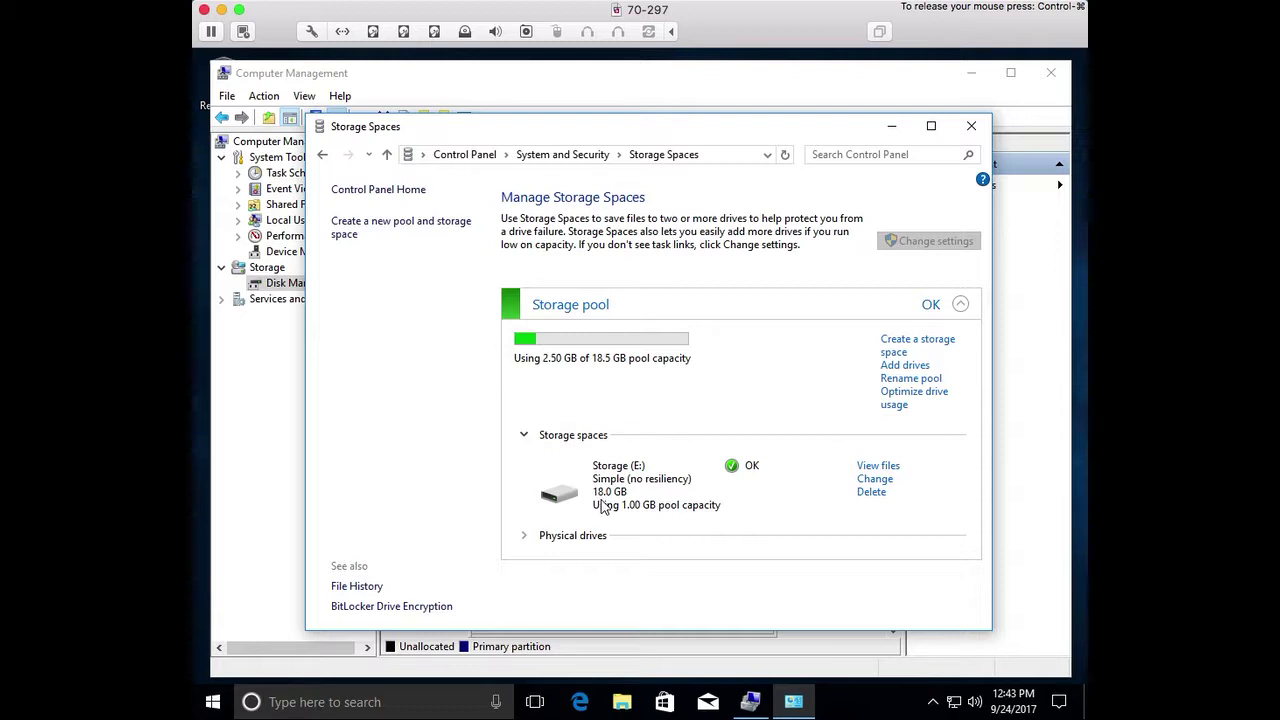
Switch to Disk Management and shrink the Storage (E:) volume by 10000 MB.
{"action": "left_click", "coordinate": [257, 414]}
{"action": "left_click_drag", "start_coordinate": [897, 443], "coordinate": [894, 488]}
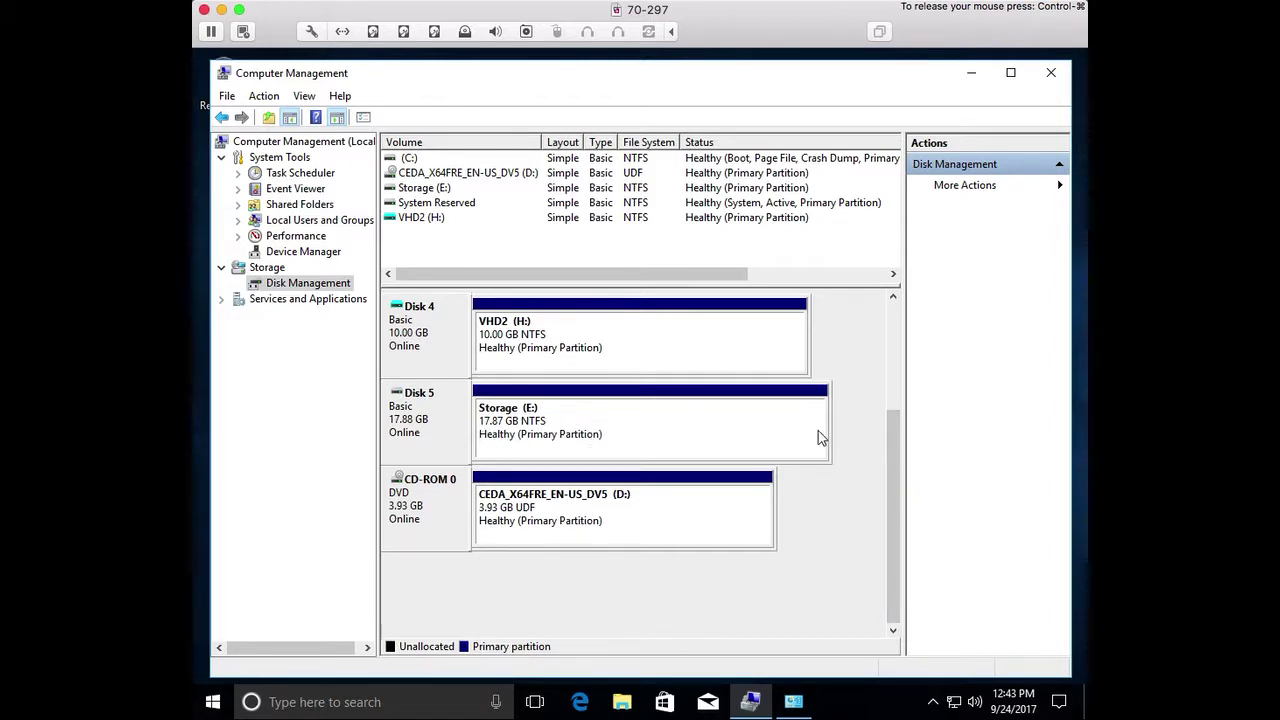
{"action": "right_click", "coordinate": [656, 430]}
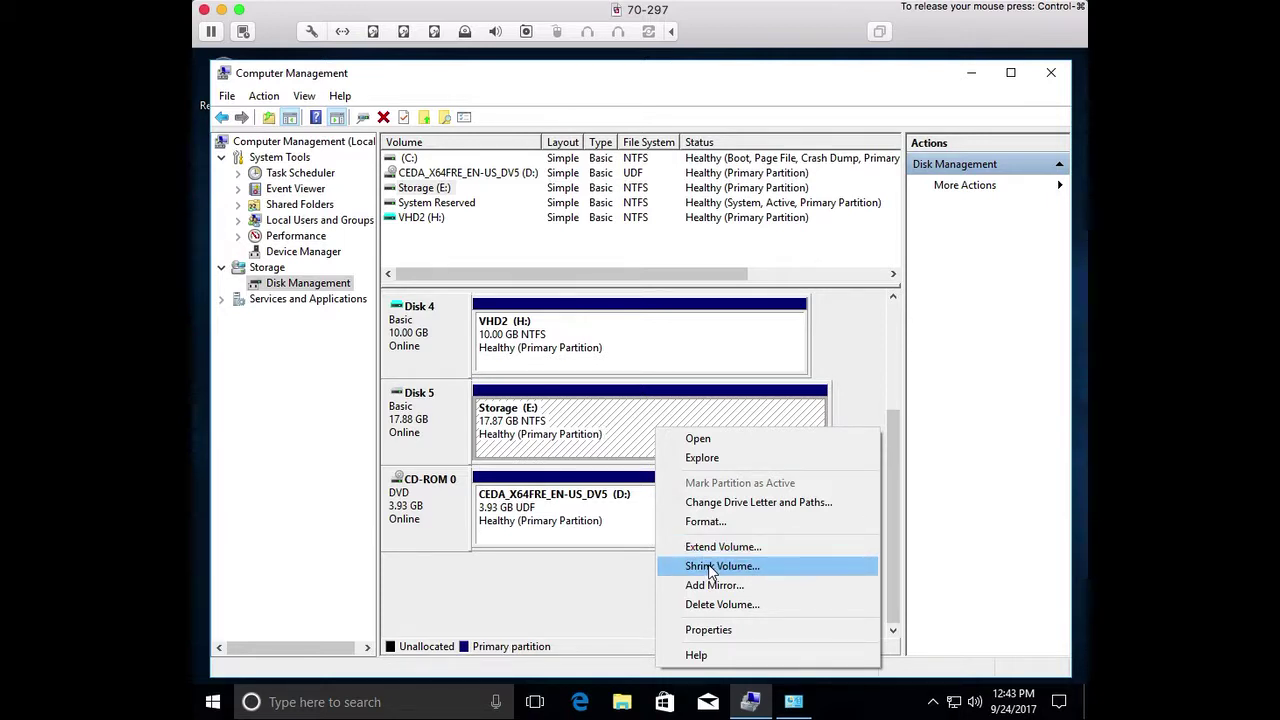
{"action": "left_click", "coordinate": [628, 410]}
{"action": "right_click", "coordinate": [651, 424]}
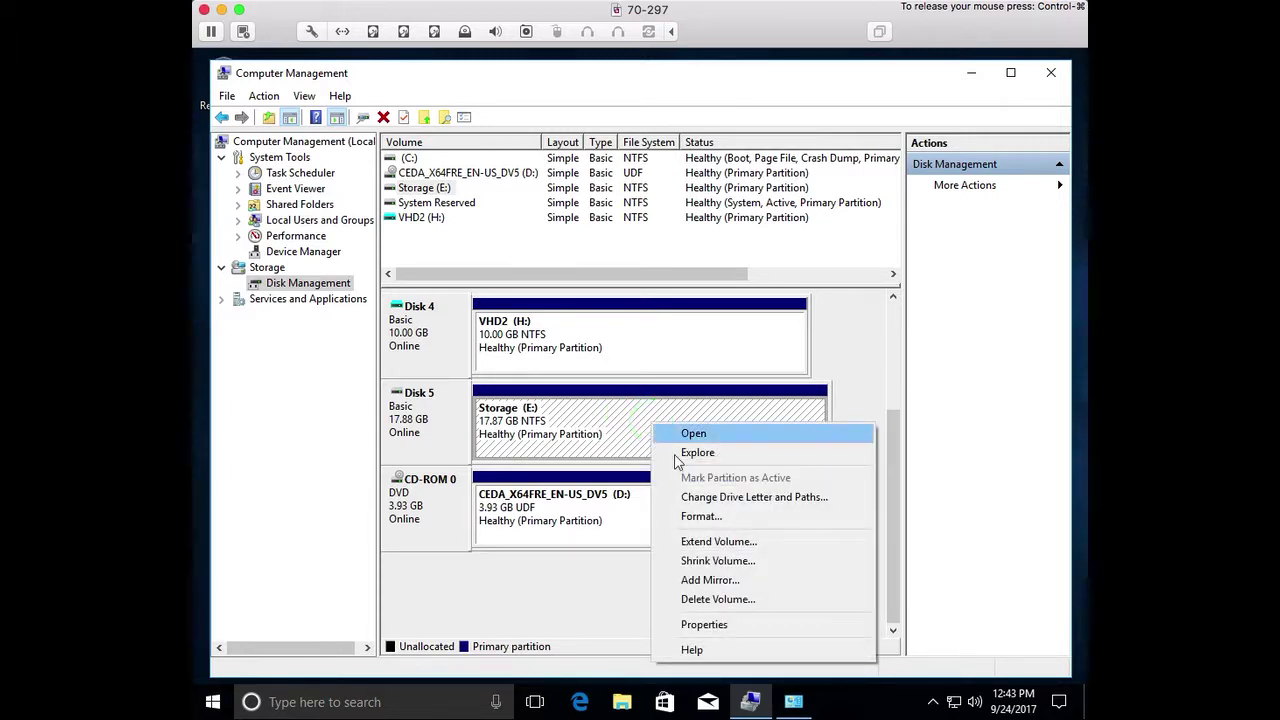
{"action": "left_click", "coordinate": [697, 562]}
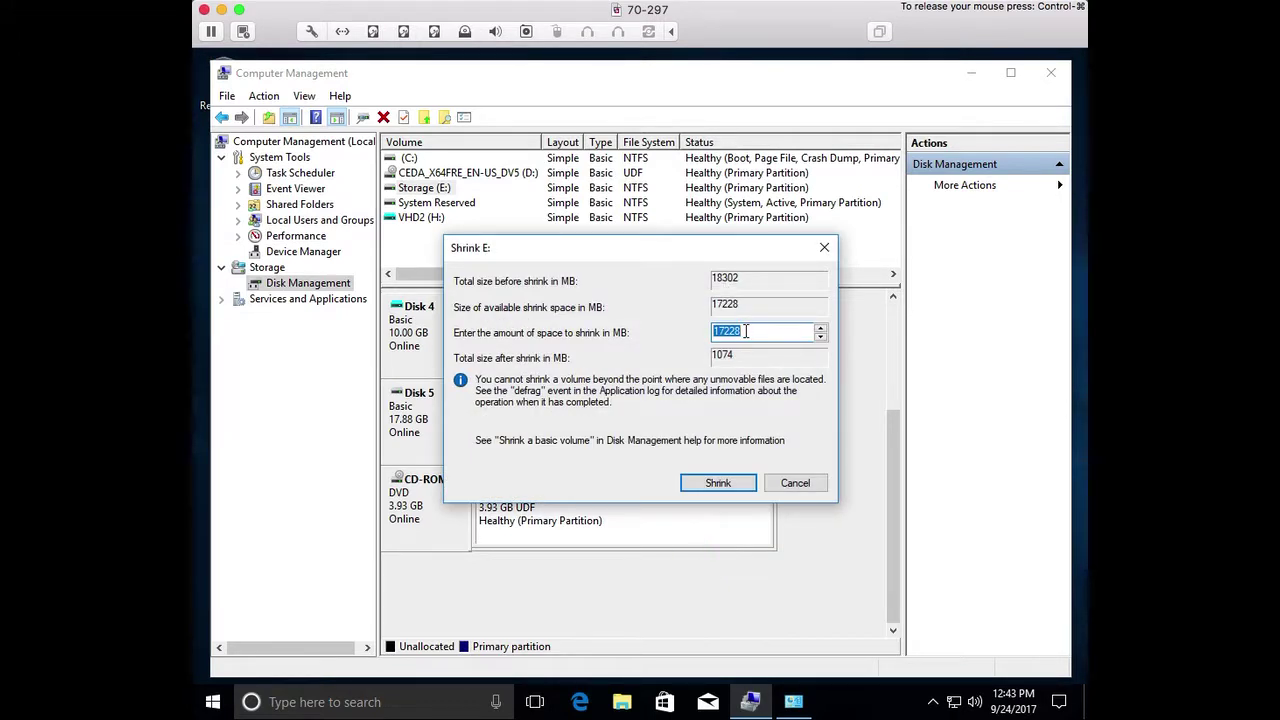
{"action": "type", "text": "10000"}
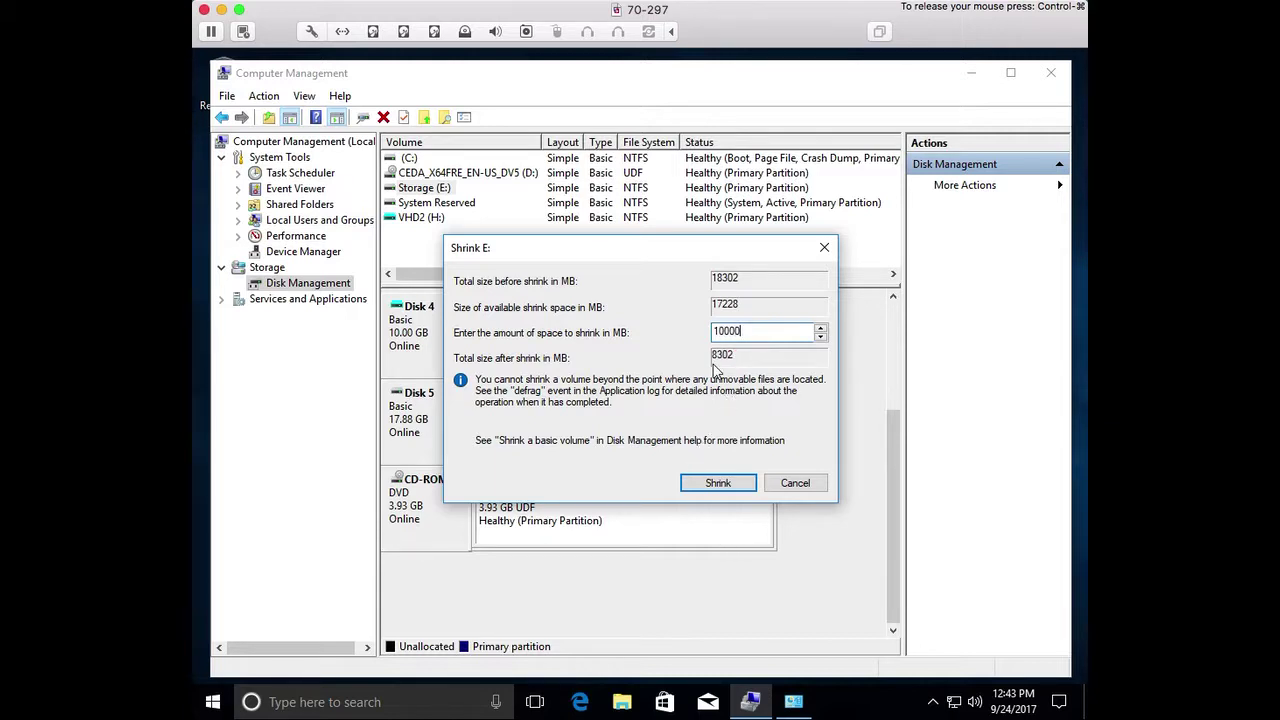
{"action": "left_click", "coordinate": [716, 485]}
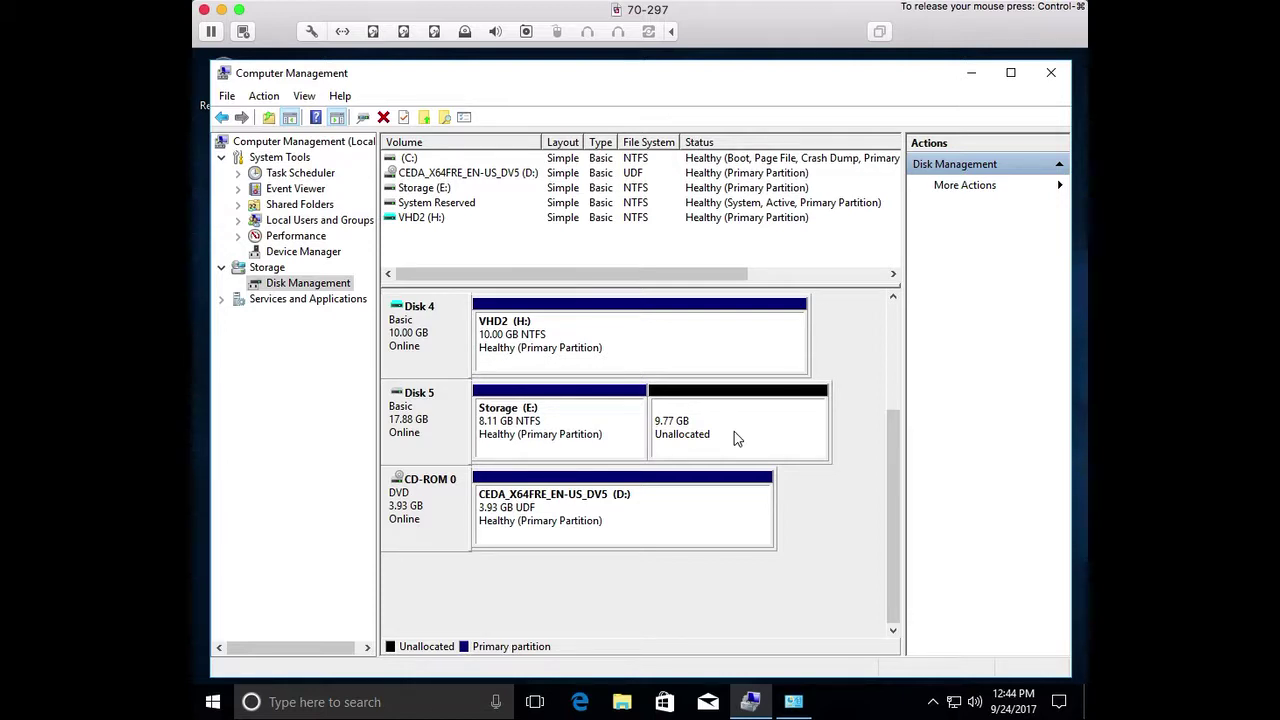
Switch back to Storage Spaces and delete the Storage (E:) storage space.
{"action": "left_click_drag", "start_coordinate": [893, 466], "coordinate": [893, 385]}
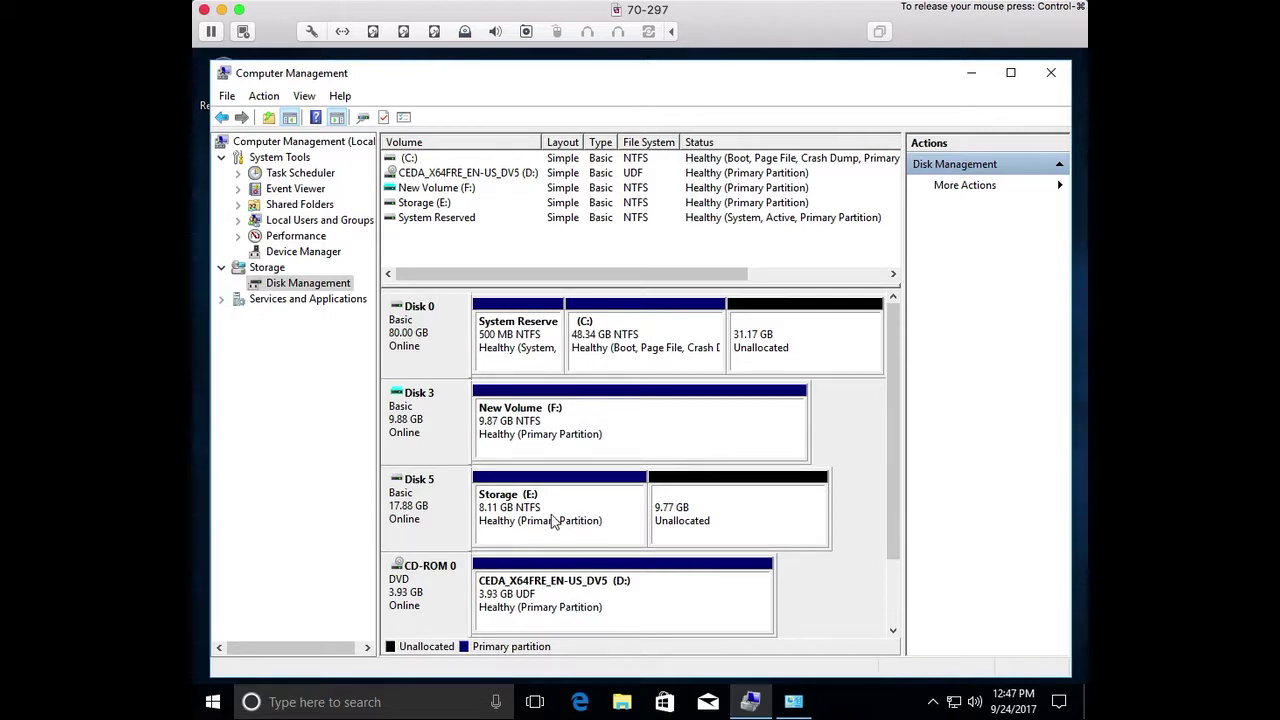
{"action": "left_click", "coordinate": [793, 701]}
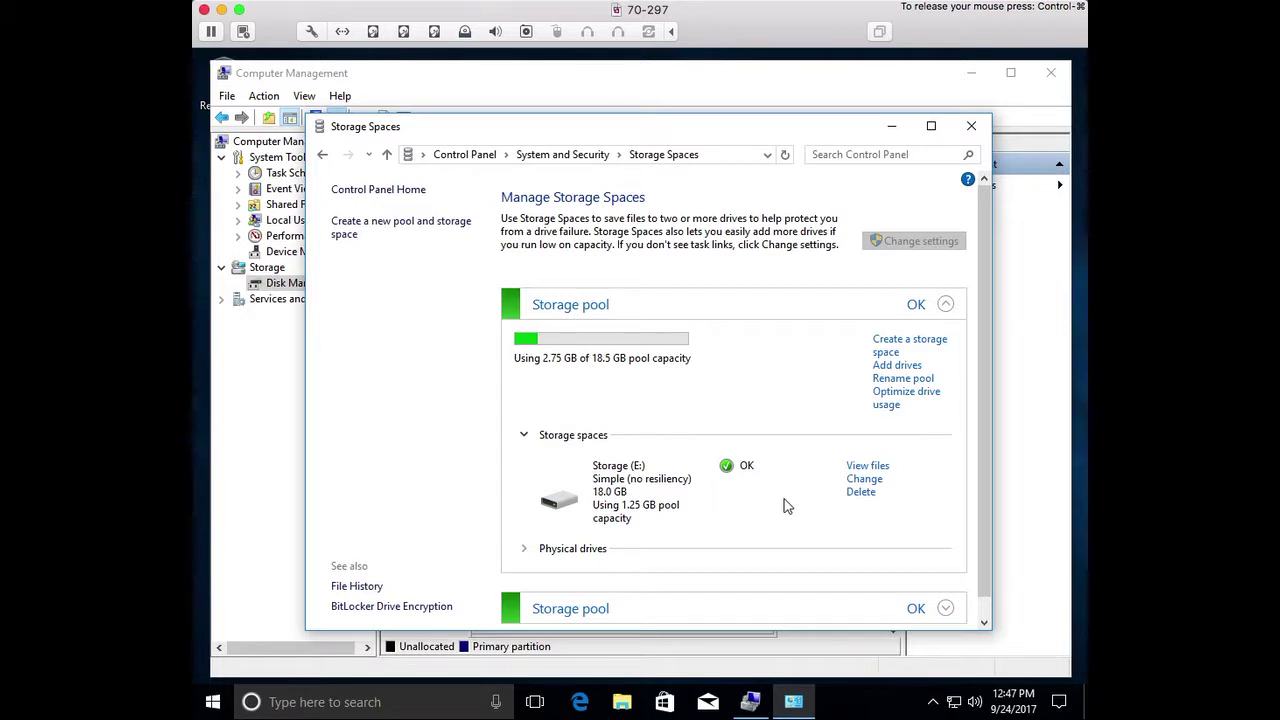
{"action": "left_click", "coordinate": [864, 497]}
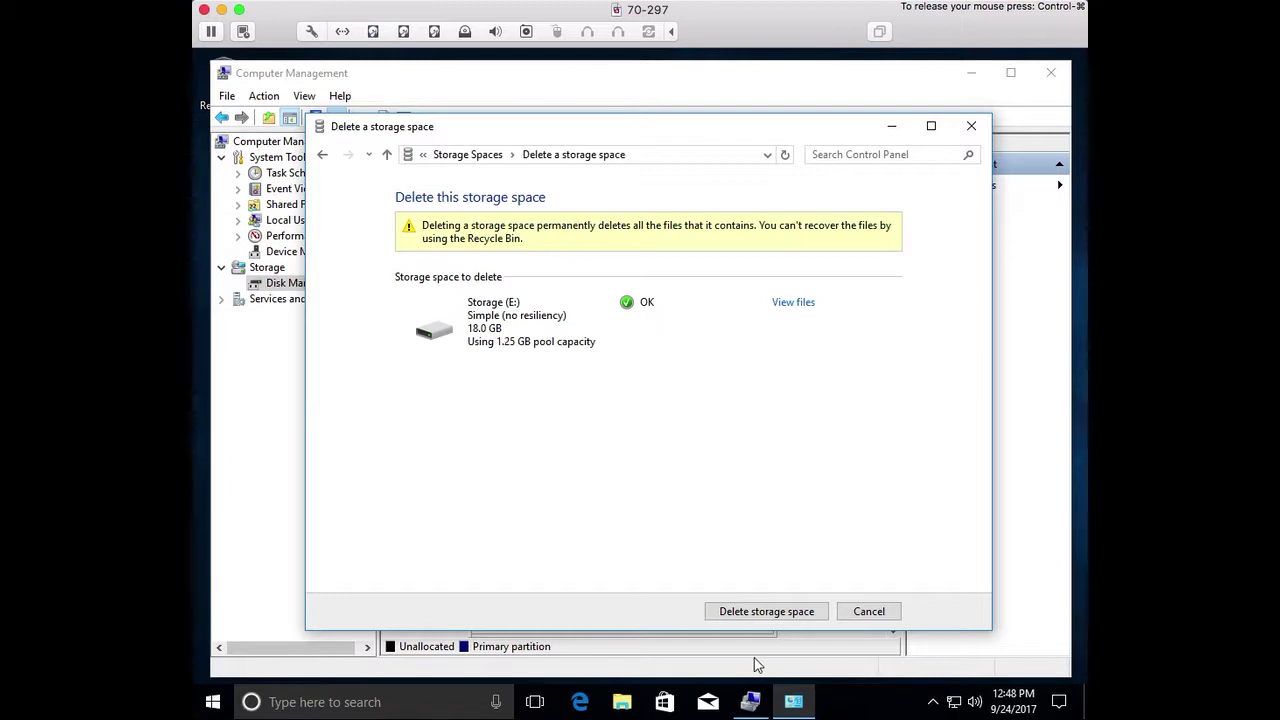
{"action": "left_click", "coordinate": [781, 618]}
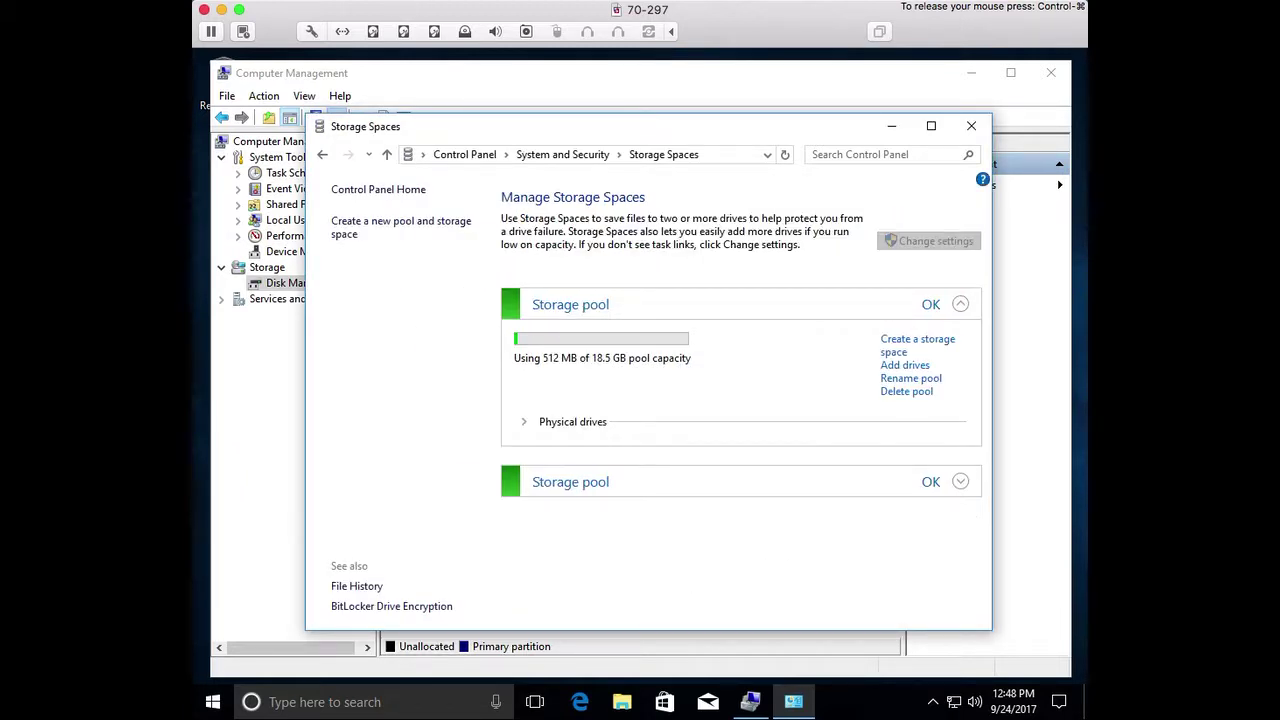
Delete the 18.5 GB storage pool and close the Storage Spaces window.
{"action": "left_click", "coordinate": [898, 396]}
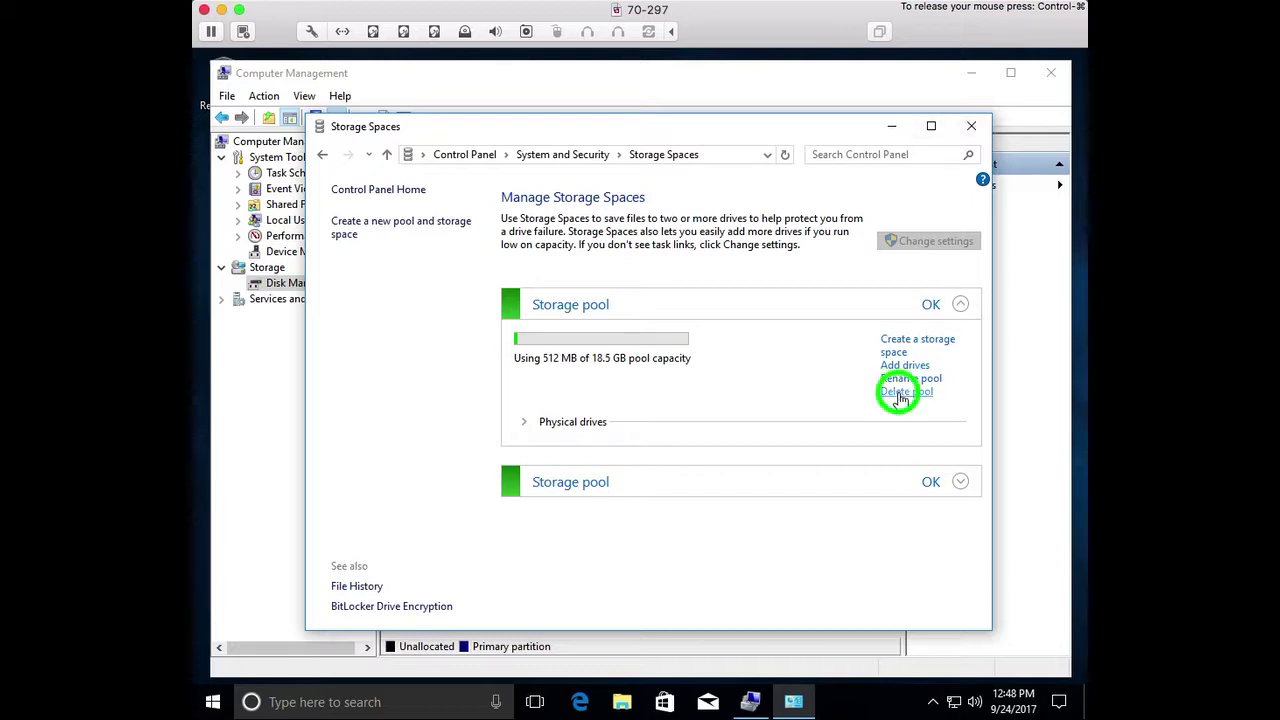
{"action": "left_click", "coordinate": [798, 612]}
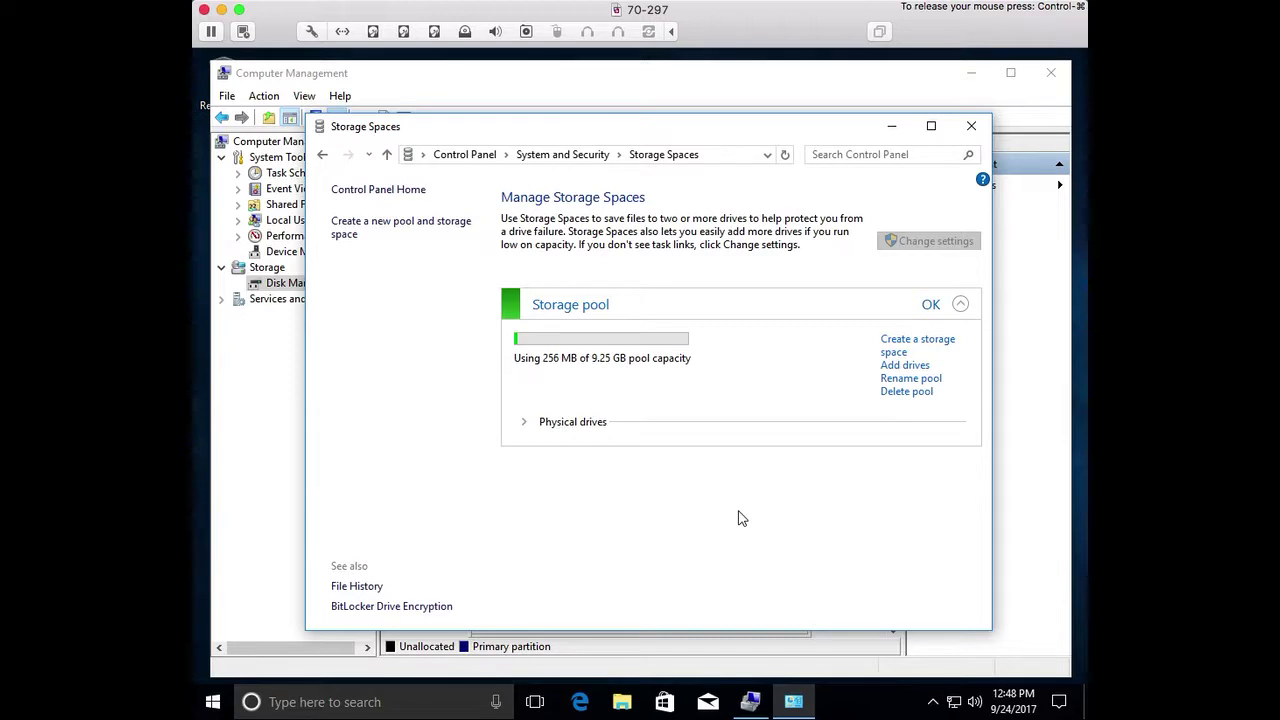
{"action": "left_click", "coordinate": [970, 126]}
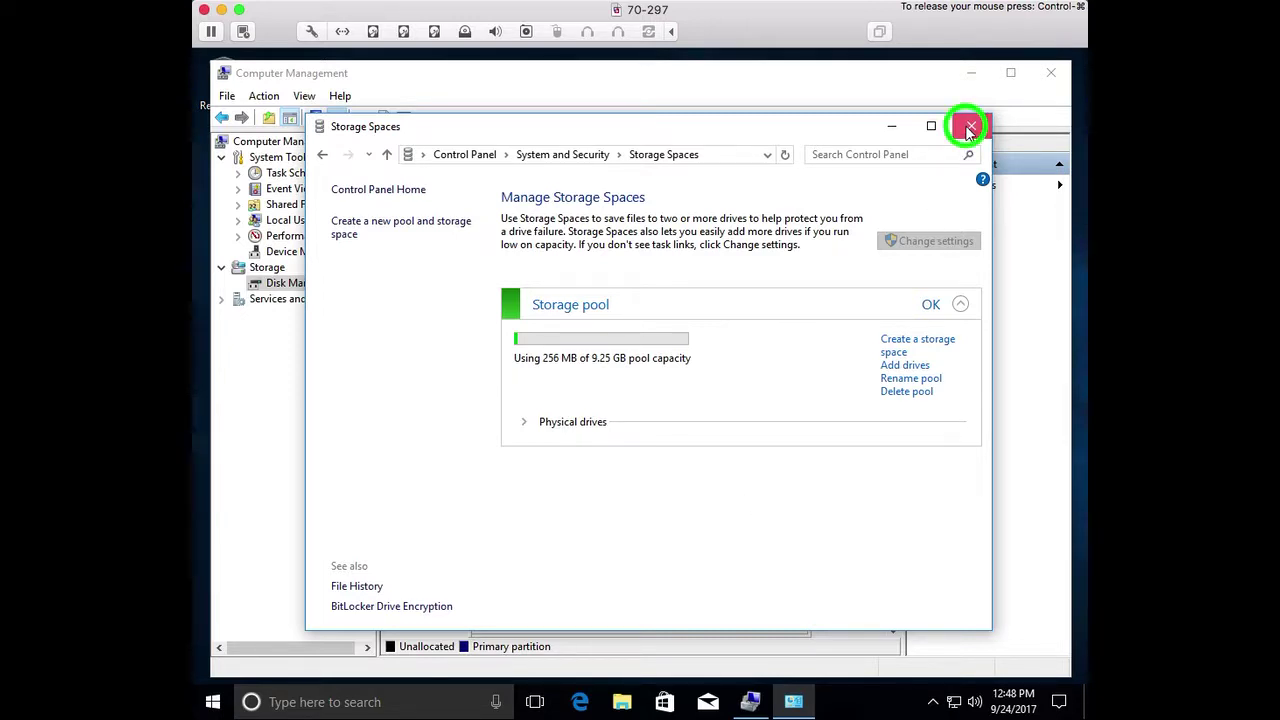
Create a simple volume on the unallocated Disk 1 in Disk Management, using the wizard's default settings.
{"action": "left_click_drag", "start_coordinate": [887, 424], "coordinate": [891, 466]}
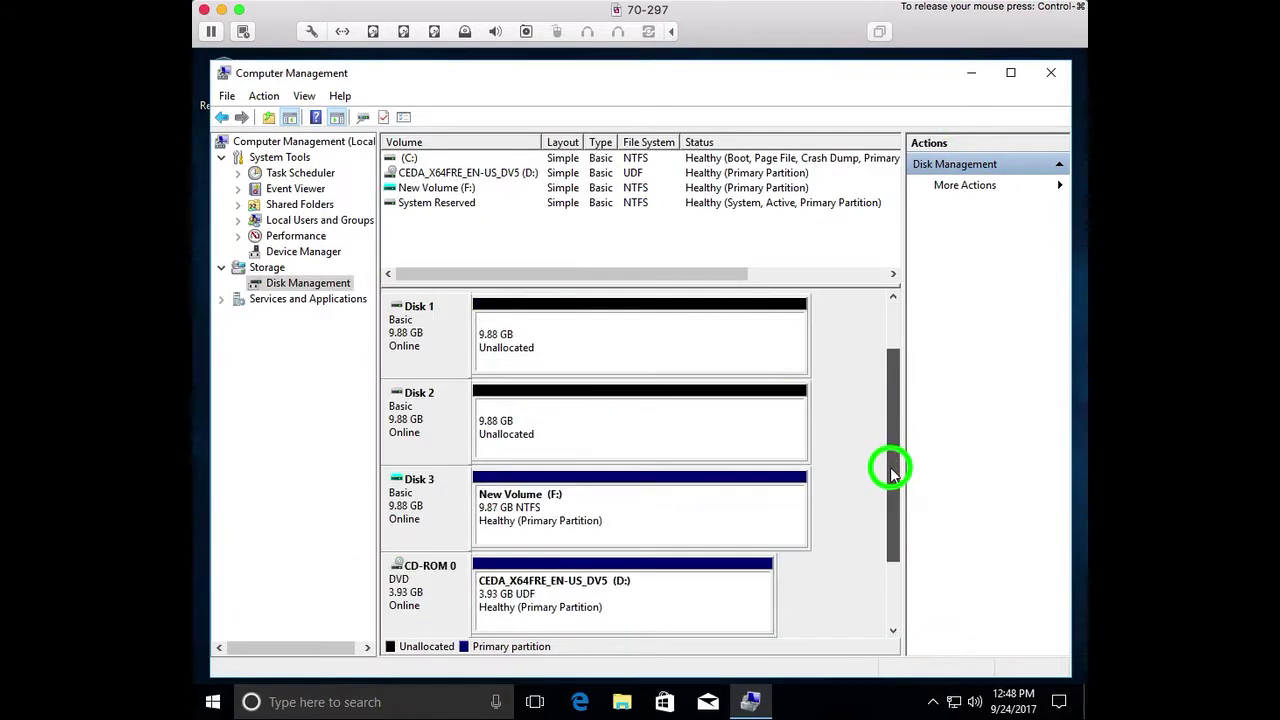
{"action": "right_click", "coordinate": [586, 344]}
{"action": "left_click", "coordinate": [604, 353]}
{"action": "left_click", "coordinate": [729, 472]}
{"action": "left_click", "coordinate": [729, 472]}
{"action": "left_click", "coordinate": [729, 472]}
{"action": "left_click", "coordinate": [729, 472]}
{"action": "left_click", "coordinate": [729, 472]}
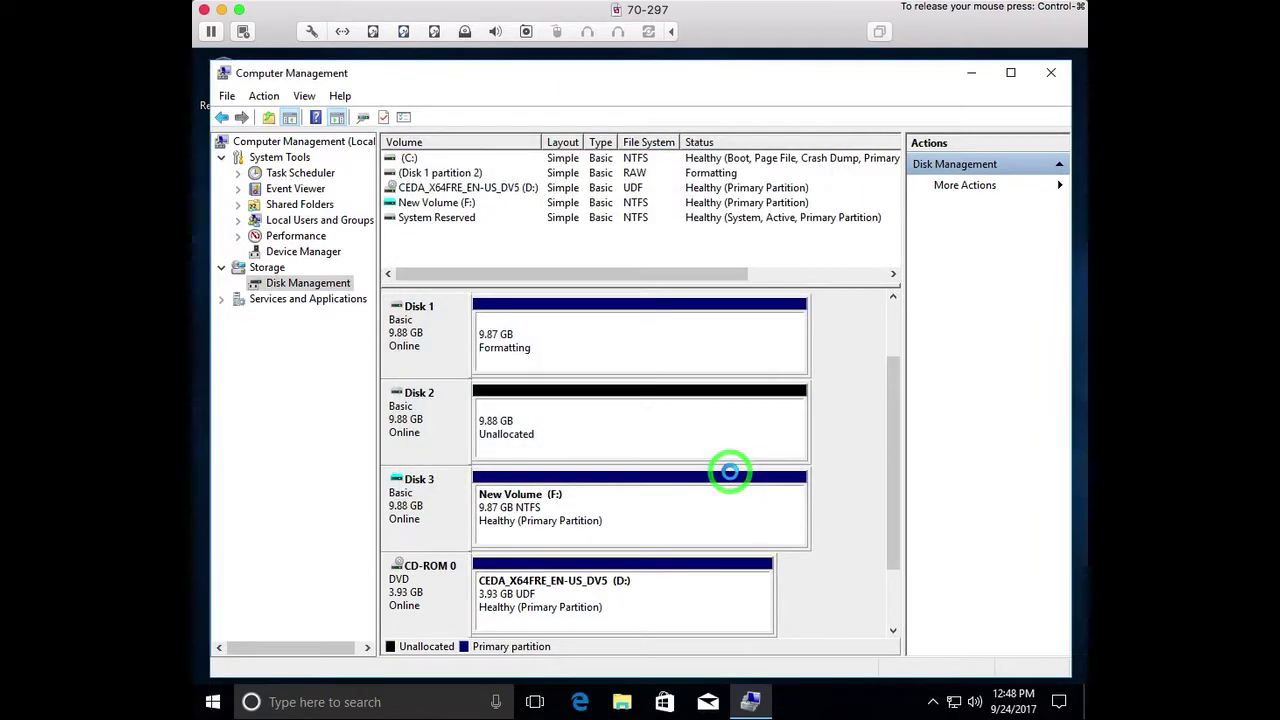
Create a 10110 MB simple NTFS volume on Disk 2 with drive letter G: and the label New Volume.
{"action": "right_click", "coordinate": [683, 437]}
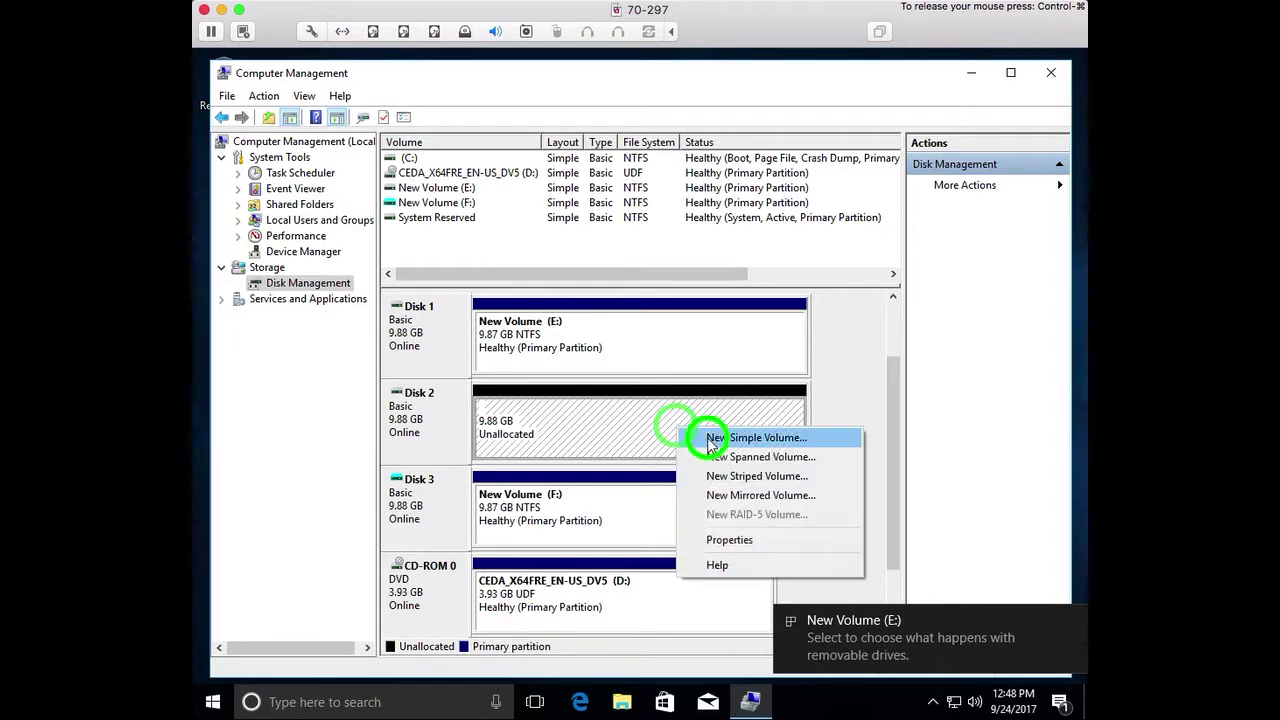
{"action": "left_click", "coordinate": [707, 437]}
{"action": "left_click", "coordinate": [718, 472]}
{"action": "left_click", "coordinate": [718, 472]}
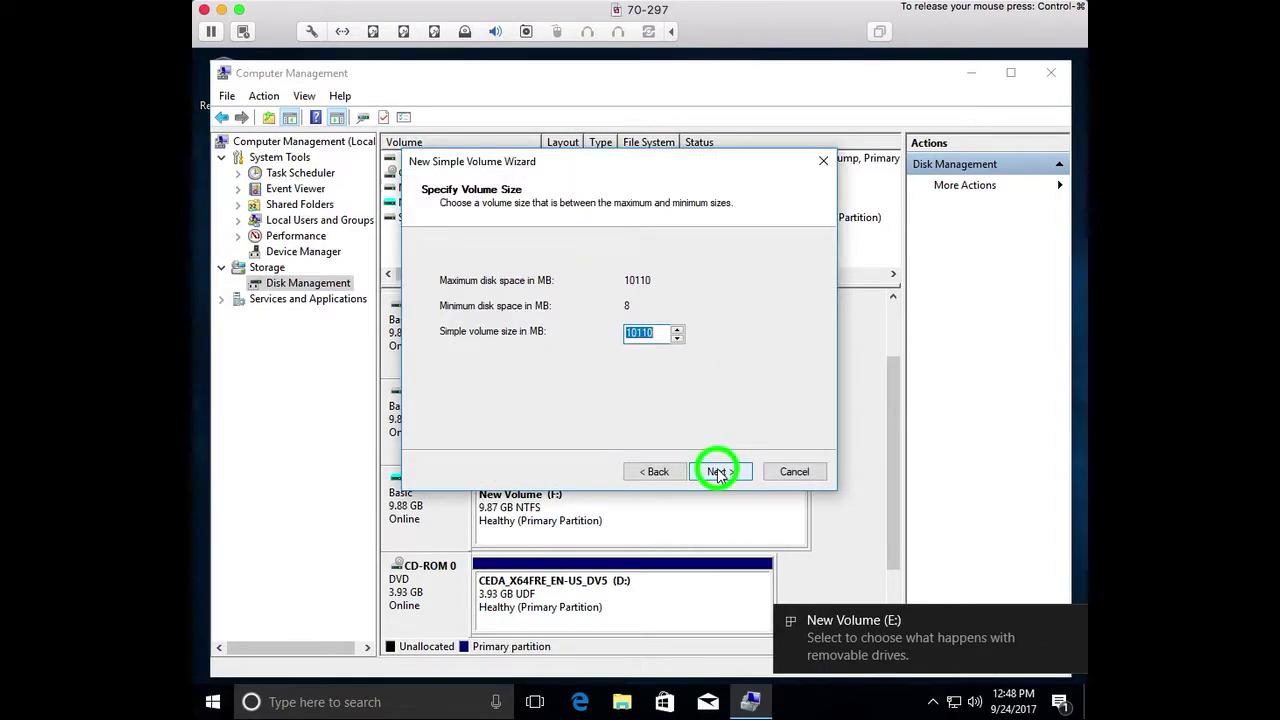
{"action": "left_click", "coordinate": [718, 472]}
{"action": "left_click", "coordinate": [718, 472]}
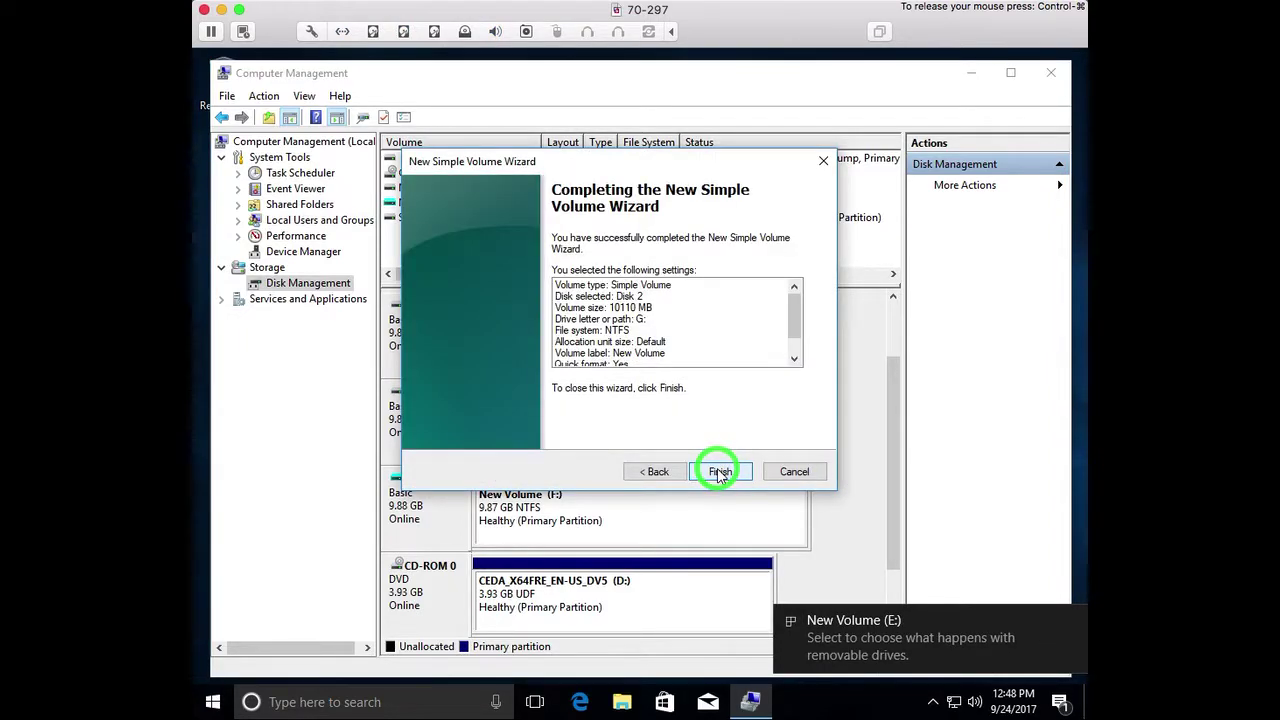
{"action": "left_click", "coordinate": [718, 472]}
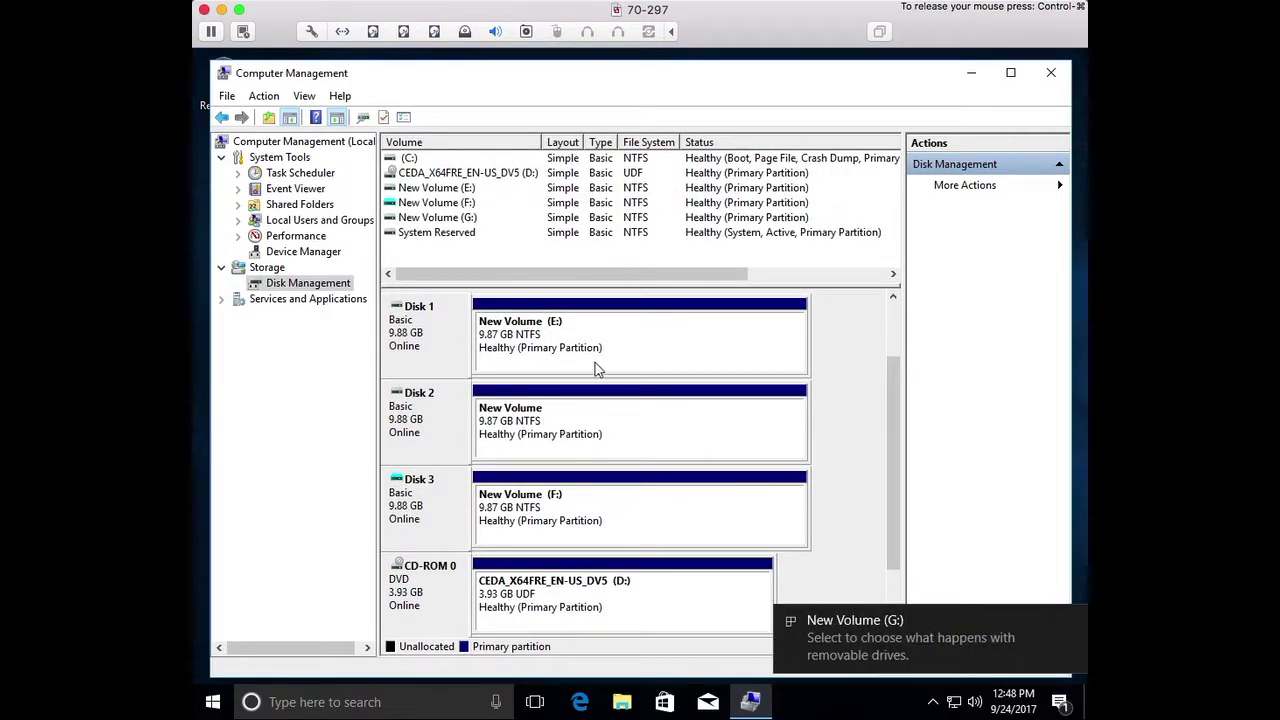
Open Storage Spaces from the System and Security category of Control Panel.
{"action": "left_click", "coordinate": [696, 347]}
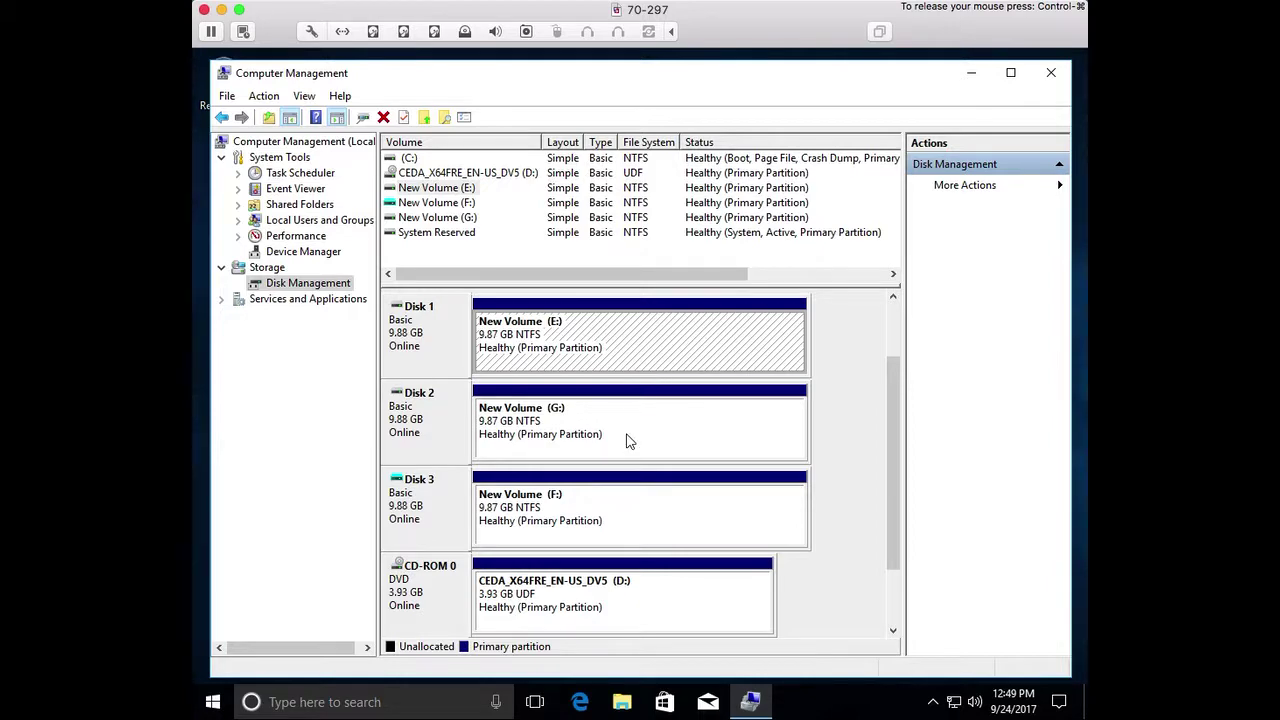
{"action": "left_click", "coordinate": [210, 702]}
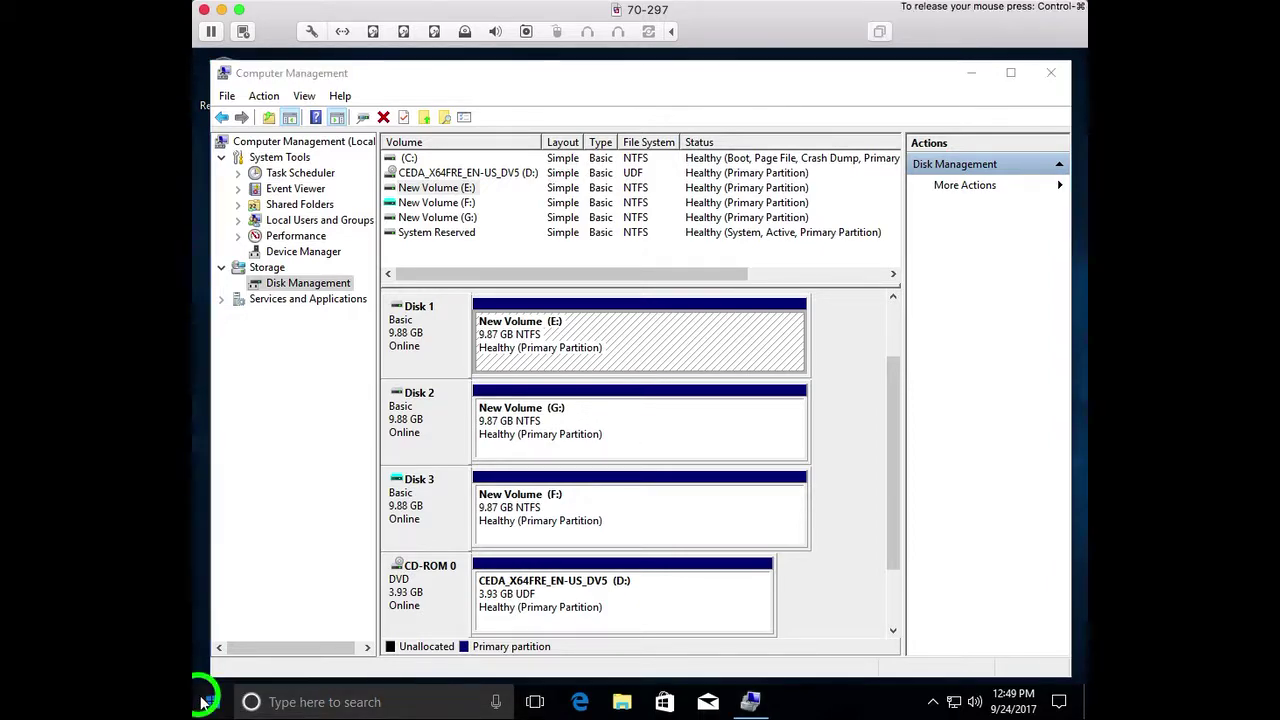
{"action": "type", "text": "control"}
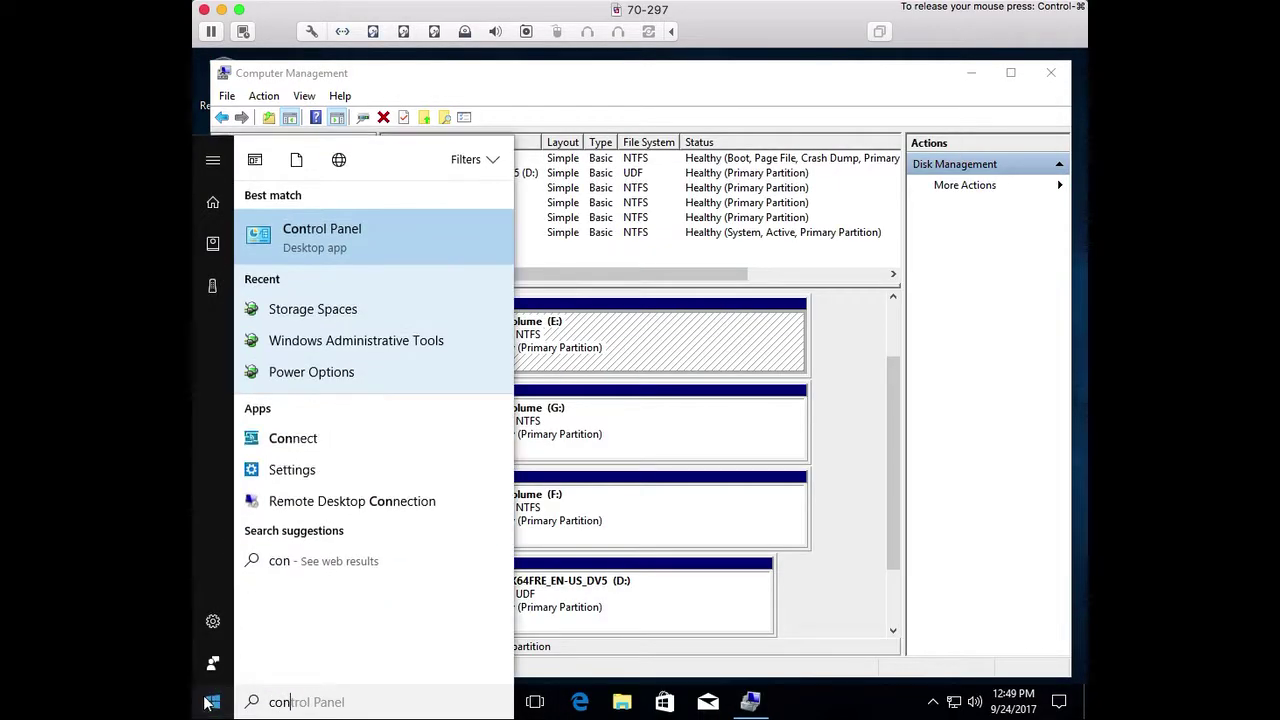
{"action": "left_click", "coordinate": [378, 243]}
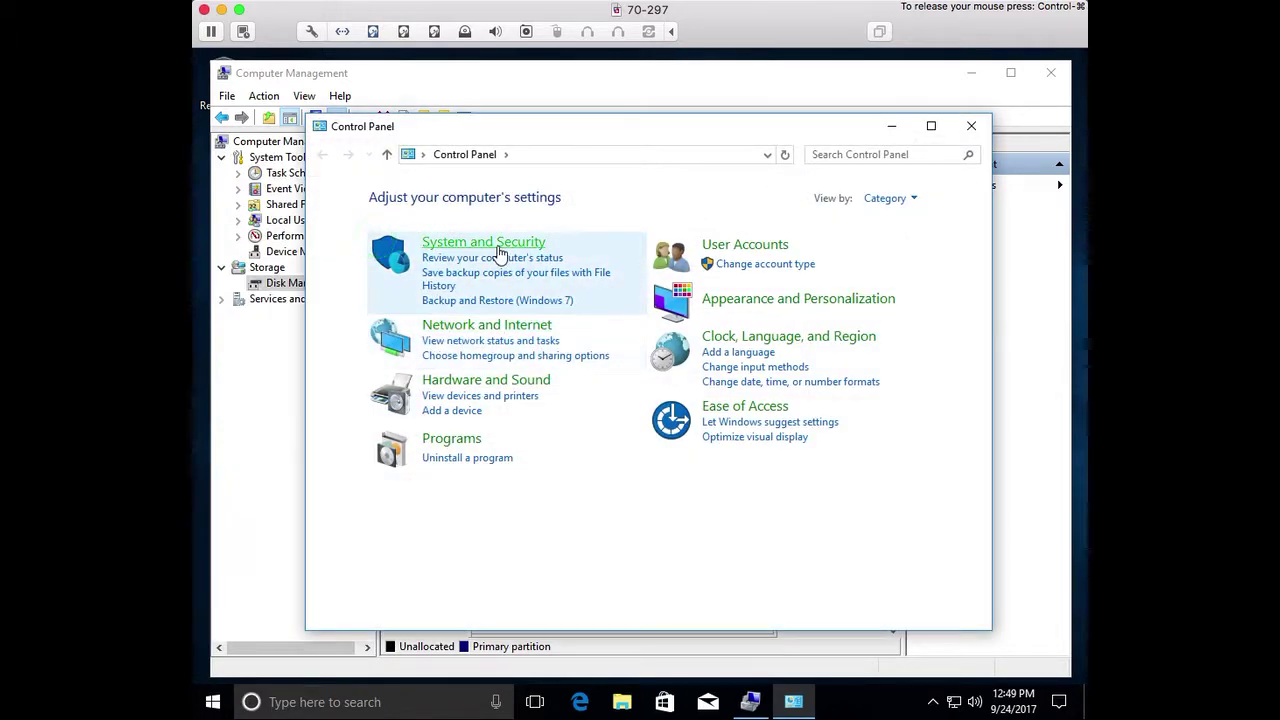
{"action": "left_click", "coordinate": [497, 246]}
{"action": "left_click", "coordinate": [590, 512]}
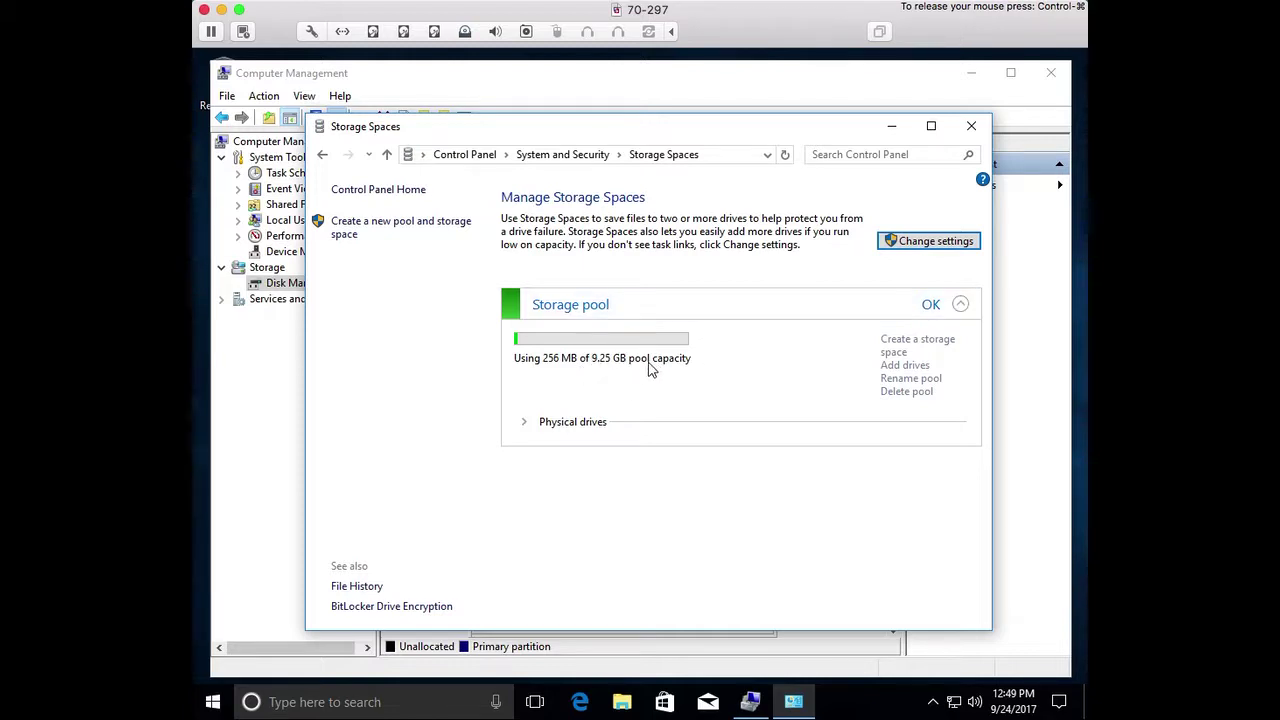
Create a new pool from Disk 1 and Disk 2 with a 7.00 GB two-way mirror NTFS storage space on drive E:.
{"action": "left_click", "coordinate": [425, 228]}
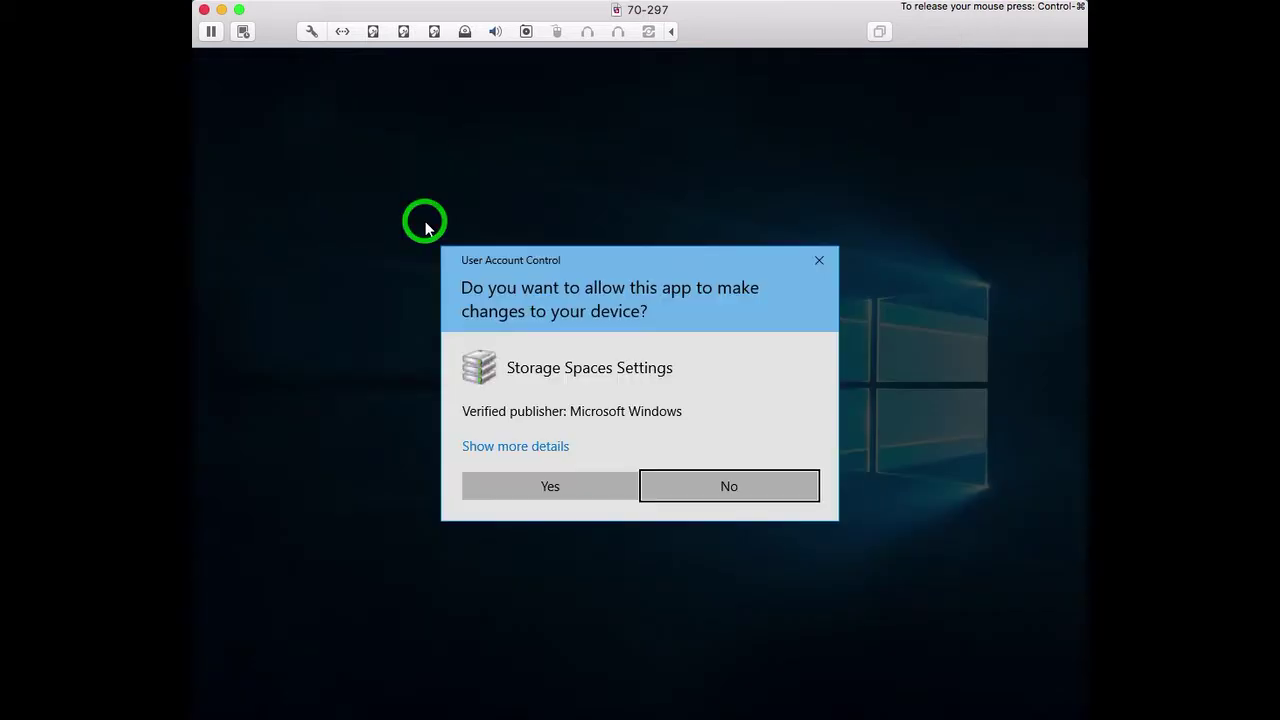
{"action": "left_click", "coordinate": [549, 487]}
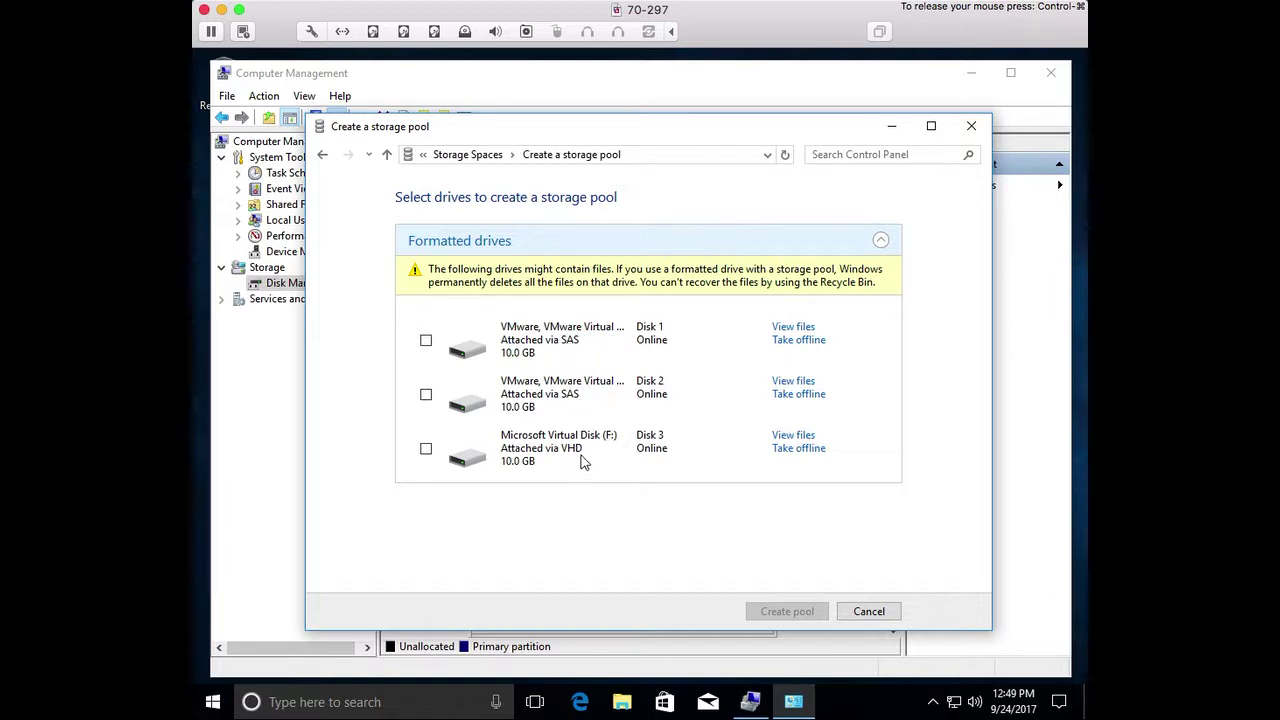
{"action": "left_click", "coordinate": [426, 340]}
{"action": "left_click", "coordinate": [426, 396]}
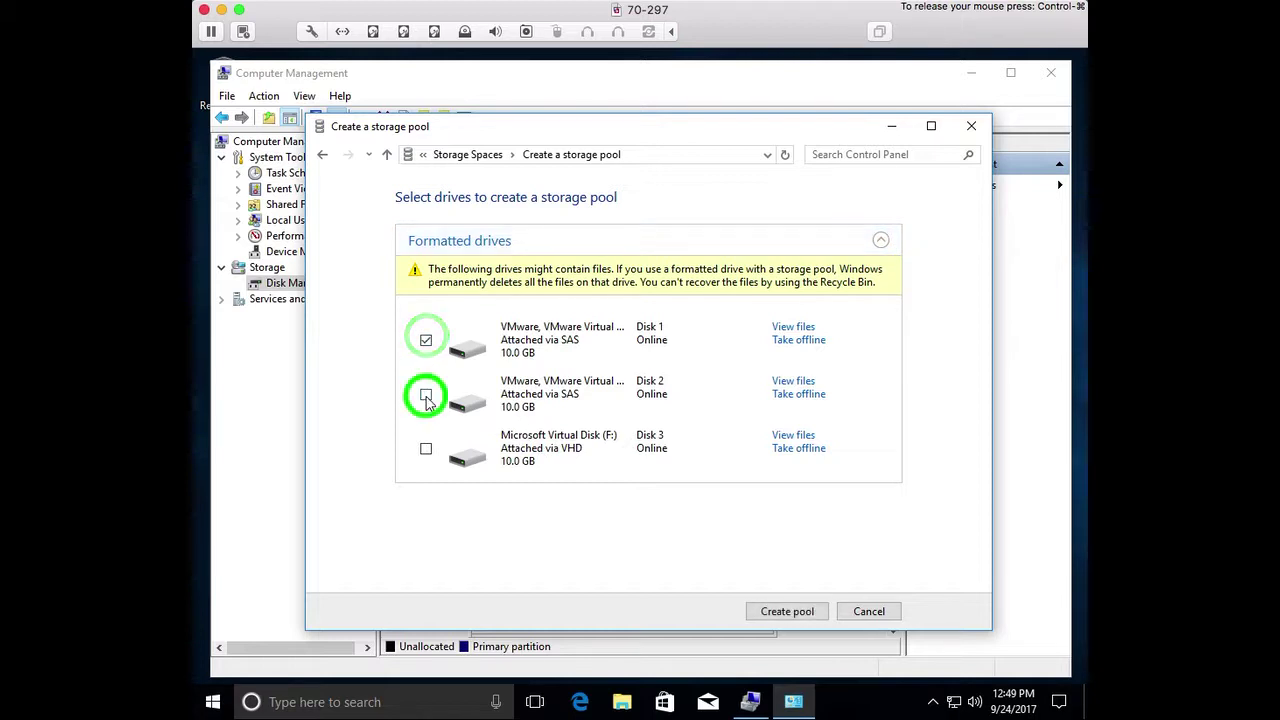
{"action": "left_click", "coordinate": [787, 612]}
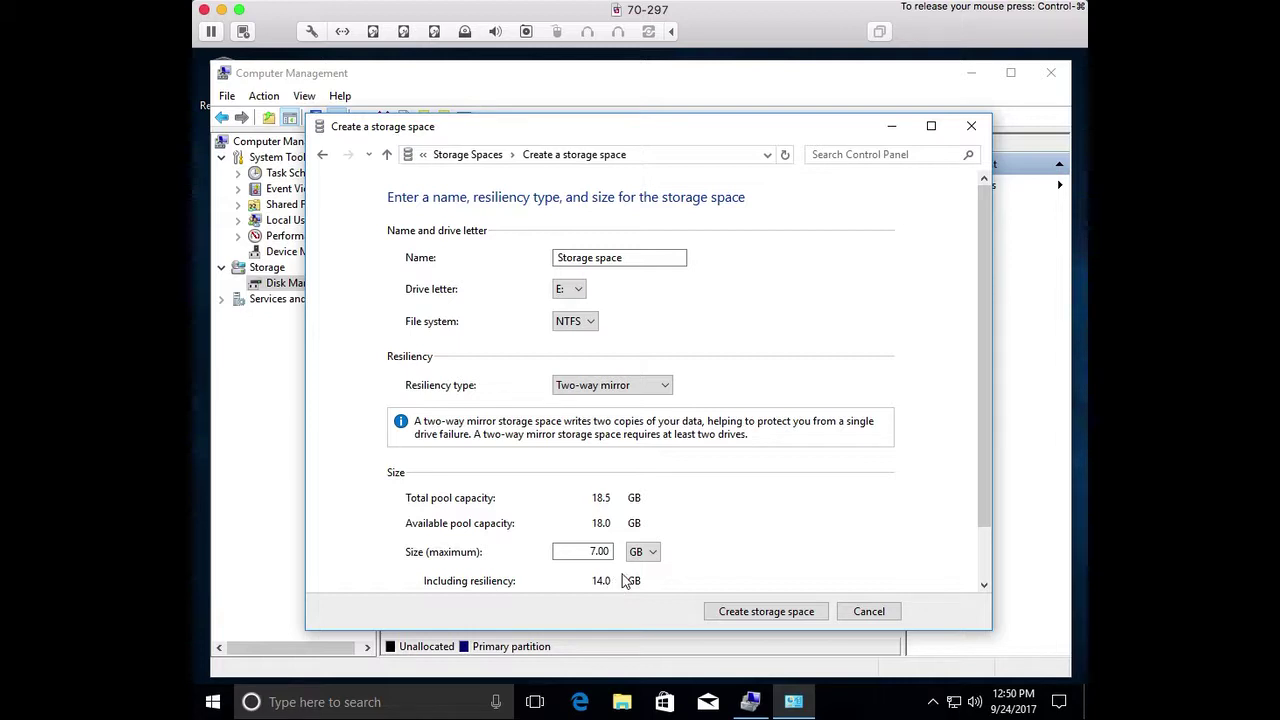
{"action": "left_click", "coordinate": [748, 612]}
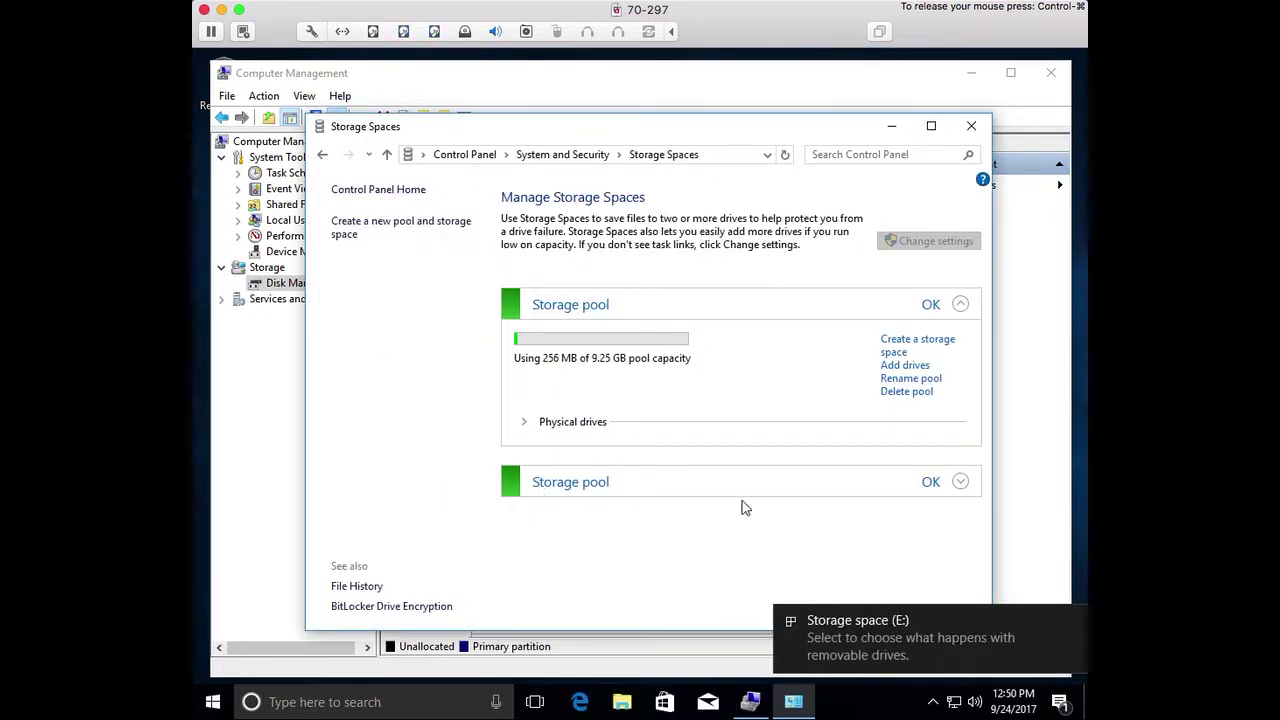
Switch back to Computer Management and select the Storage space (E:) volume on Disk 5 to inspect it.
{"action": "left_click", "coordinate": [280, 451]}
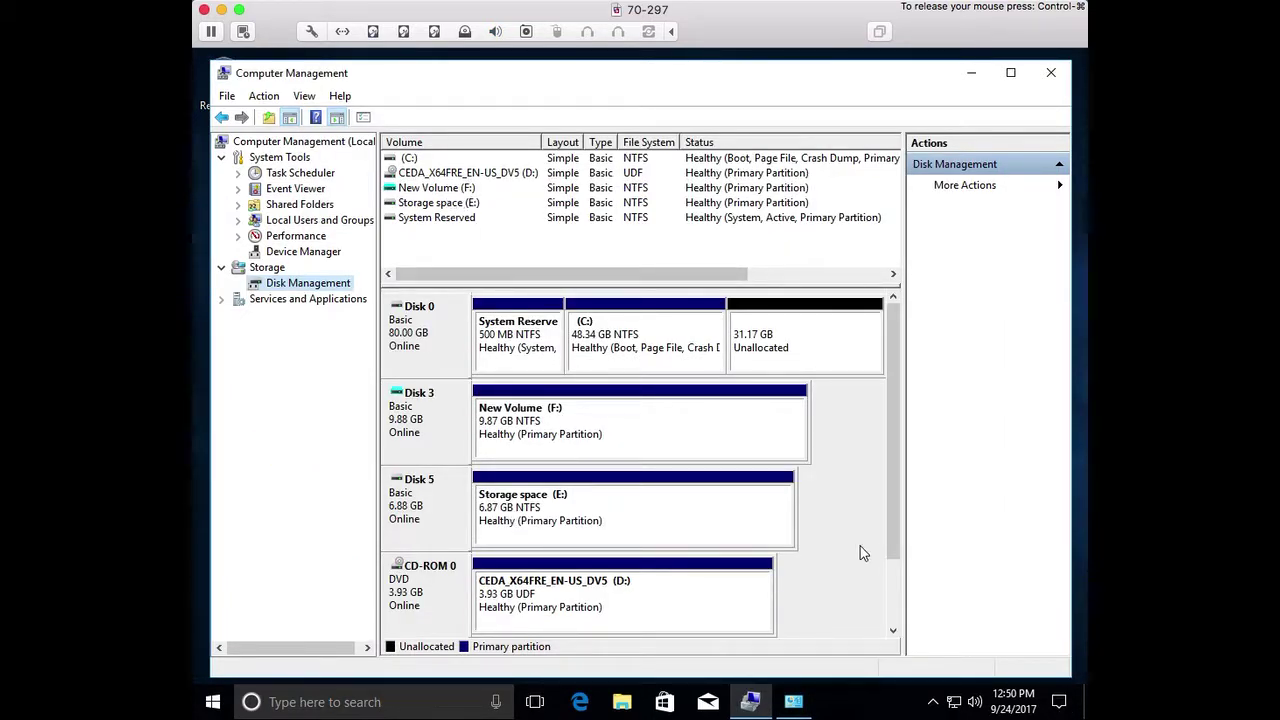
{"action": "left_click", "coordinate": [646, 516]}
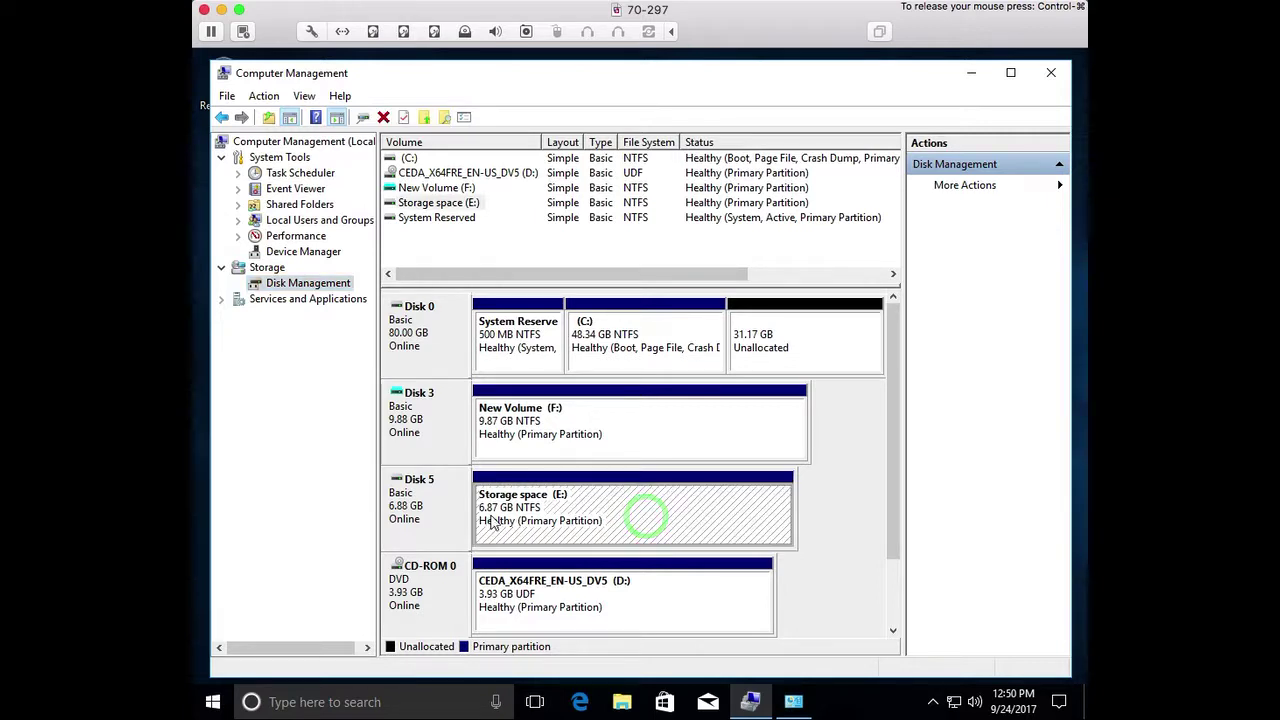